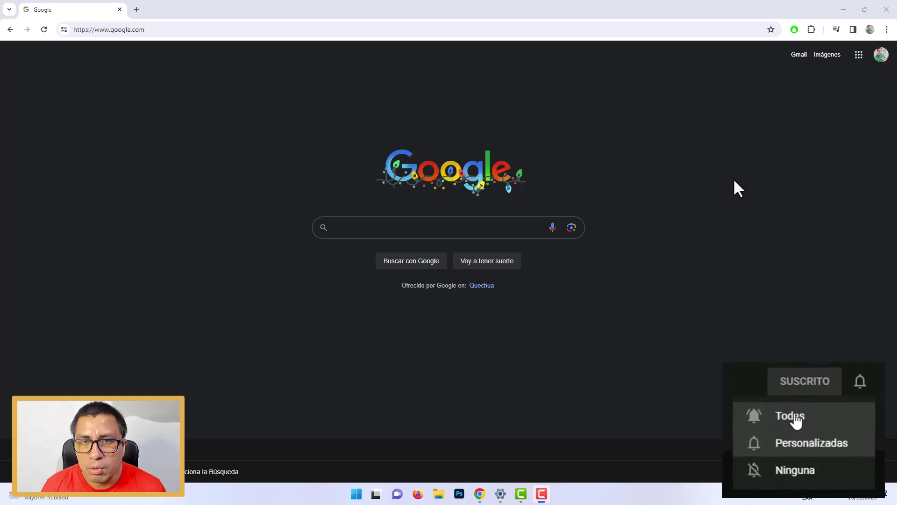
- Search Google for "computrabajo" and open the Computrabajo Peru job portal from the results
{"action": "left_click", "coordinate": [431, 236]}
{"action": "type", "text": "computrabajo"}
{"action": "key", "text": "Return"}
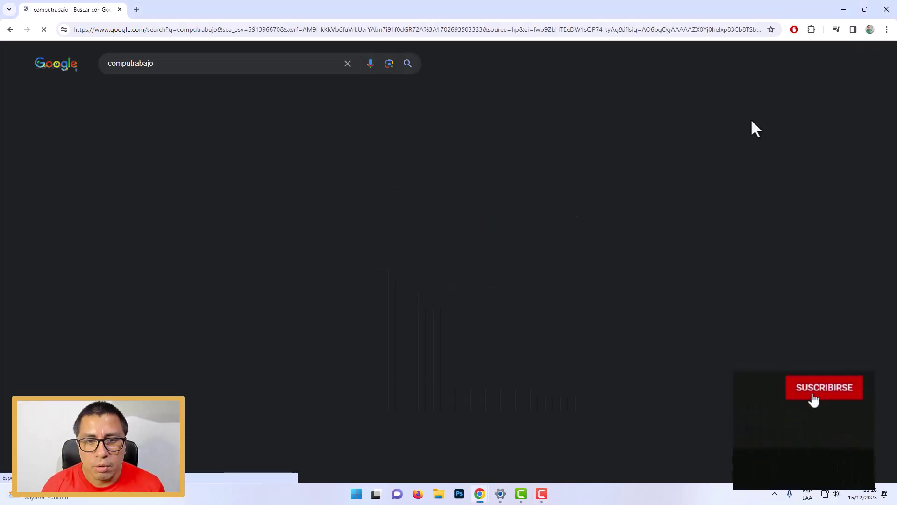
{"action": "left_click", "coordinate": [179, 159]}
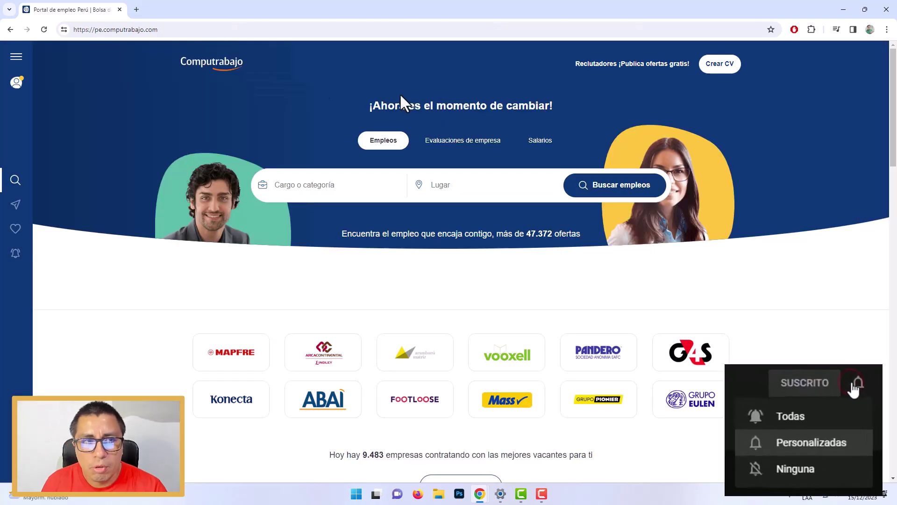
- Highlight the "pe" country prefix in the site's web address to examine it
{"action": "left_click", "coordinate": [207, 30]}
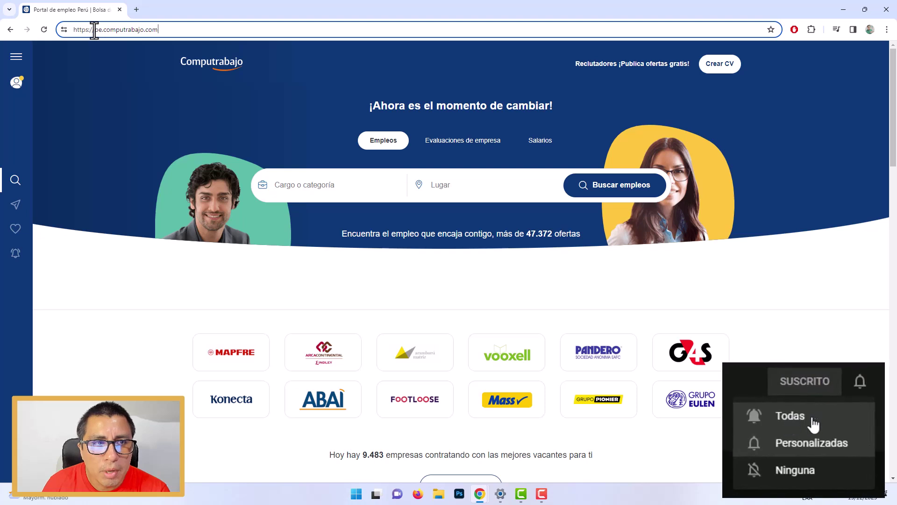
{"action": "left_click_drag", "start_coordinate": [95, 30], "coordinate": [100, 31]}
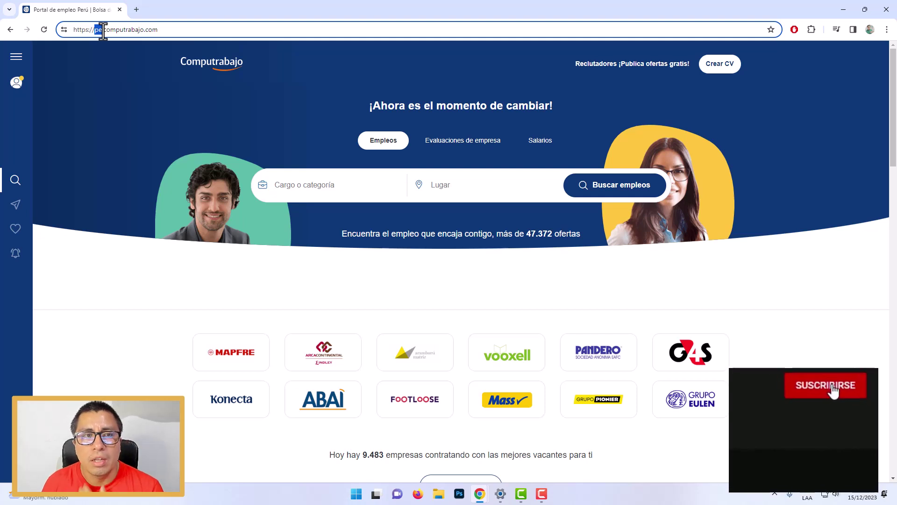
{"action": "left_click", "coordinate": [254, 112]}
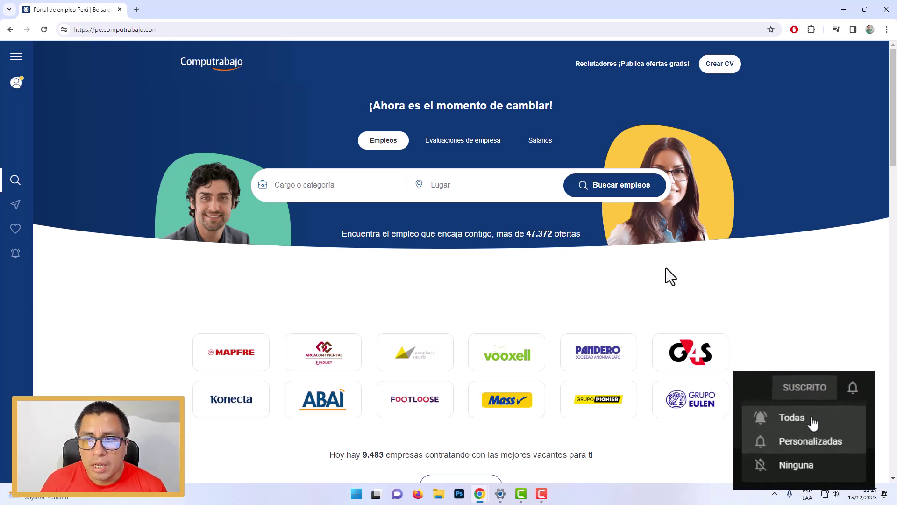
- Open the candidate sign-in dialog on the Computrabajo home page
{"action": "left_click", "coordinate": [16, 83]}
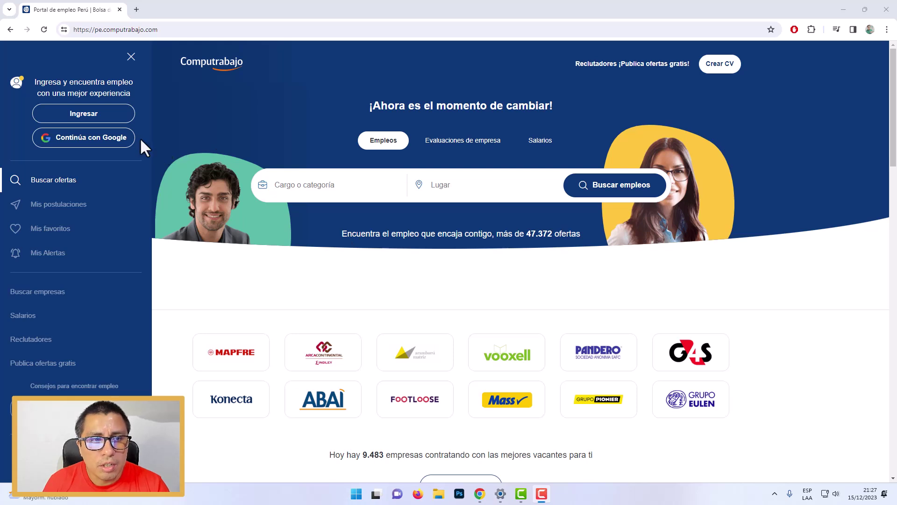
{"action": "left_click", "coordinate": [89, 142]}
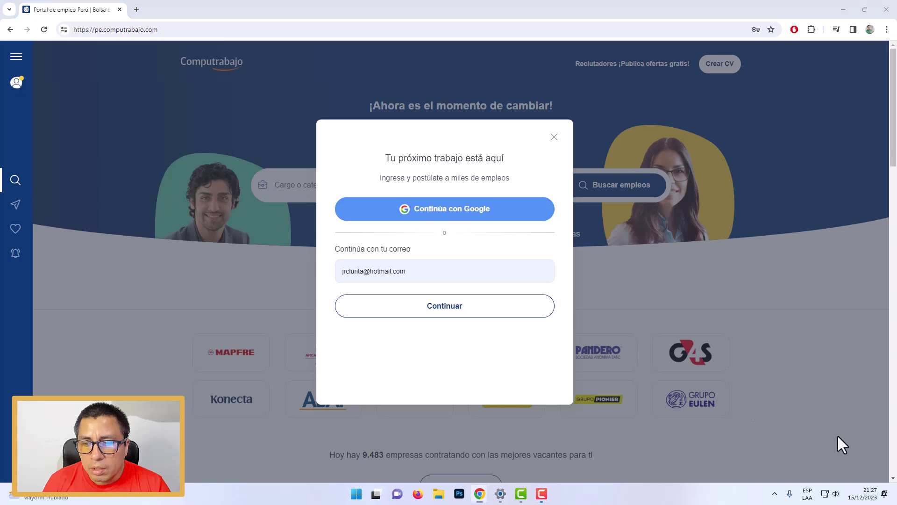
{"action": "left_click", "coordinate": [481, 215]}
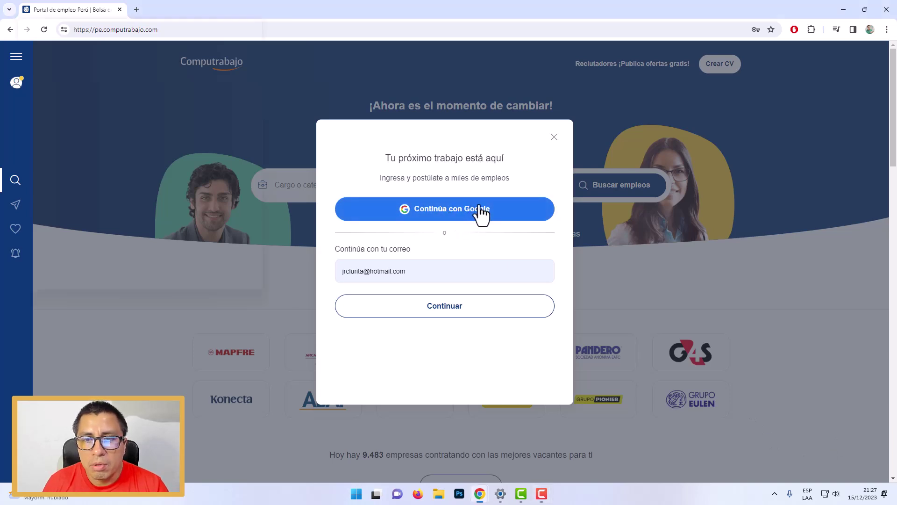
{"action": "left_click_drag", "start_coordinate": [185, 9], "coordinate": [473, 98]}
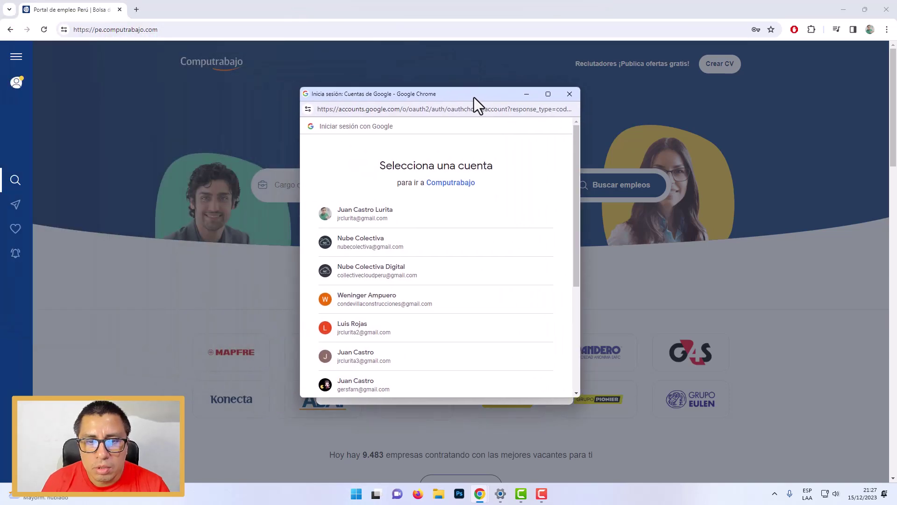
{"action": "left_click", "coordinate": [569, 94]}
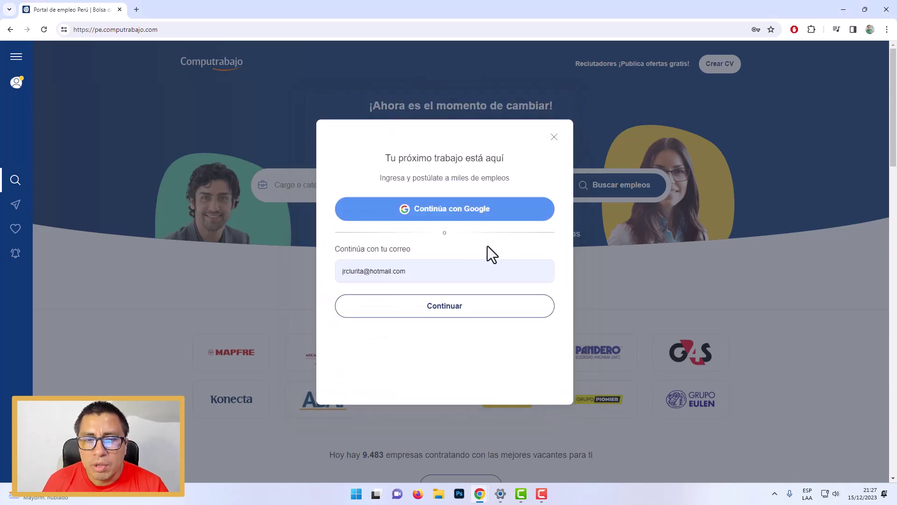
- Continue with Google and choose the Google account to register with
{"action": "left_click", "coordinate": [466, 214]}
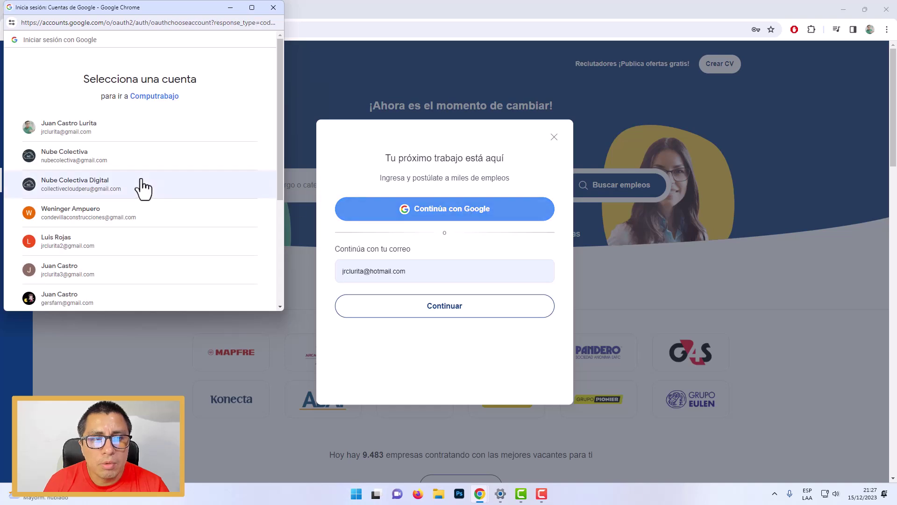
{"action": "left_click", "coordinate": [72, 242]}
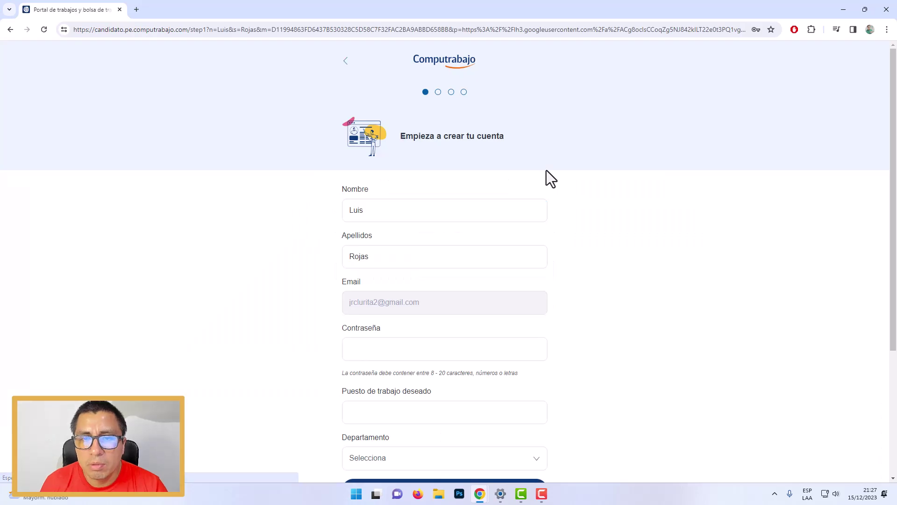
- Enter the account password in the Contraseña field of the registration form
{"action": "scroll", "coordinate": [639, 190], "scroll_direction": "down", "scroll_amount": 2}
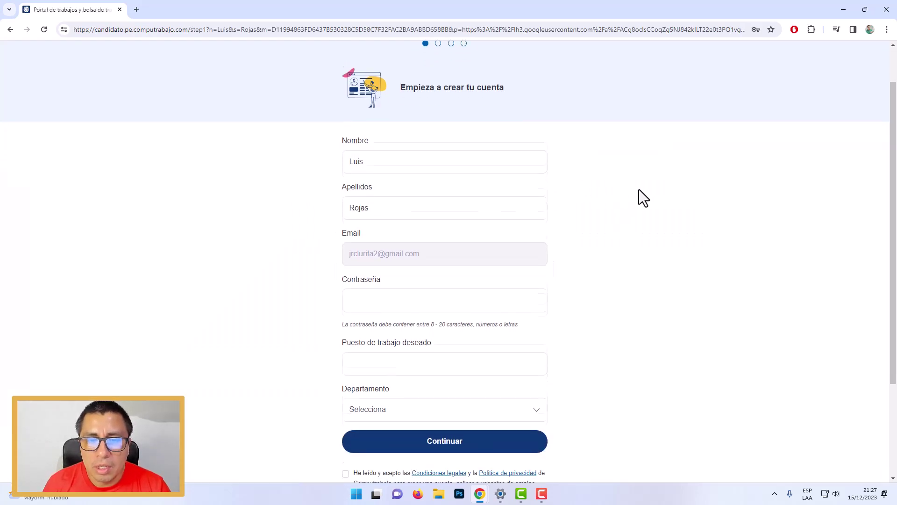
{"action": "left_click", "coordinate": [419, 255]}
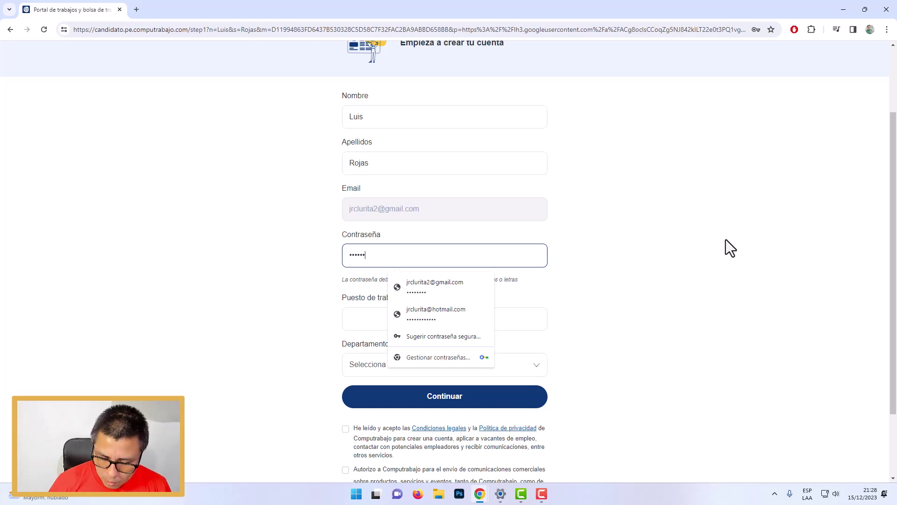
{"action": "left_click", "coordinate": [678, 238]}
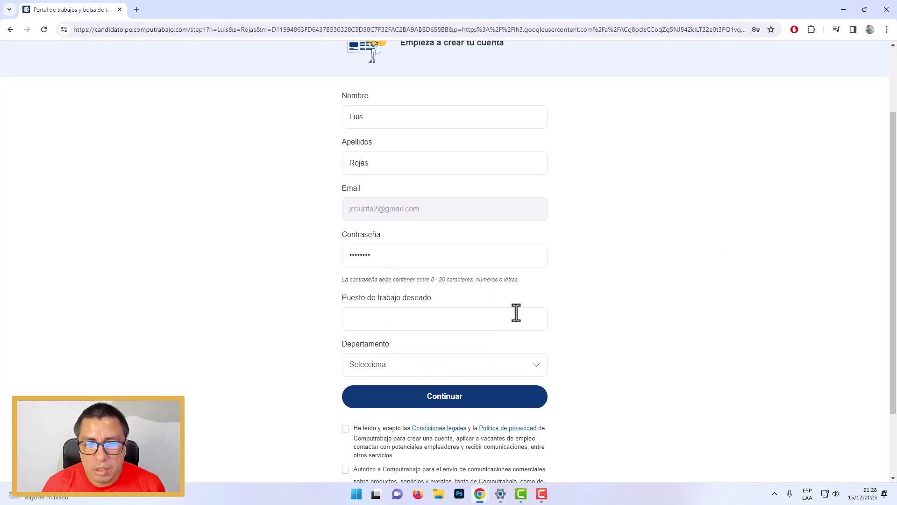
- Set the desired job position to "Diseñador grafico" and the department to Lima
{"action": "left_click", "coordinate": [430, 321]}
{"action": "type", "text": "di"}
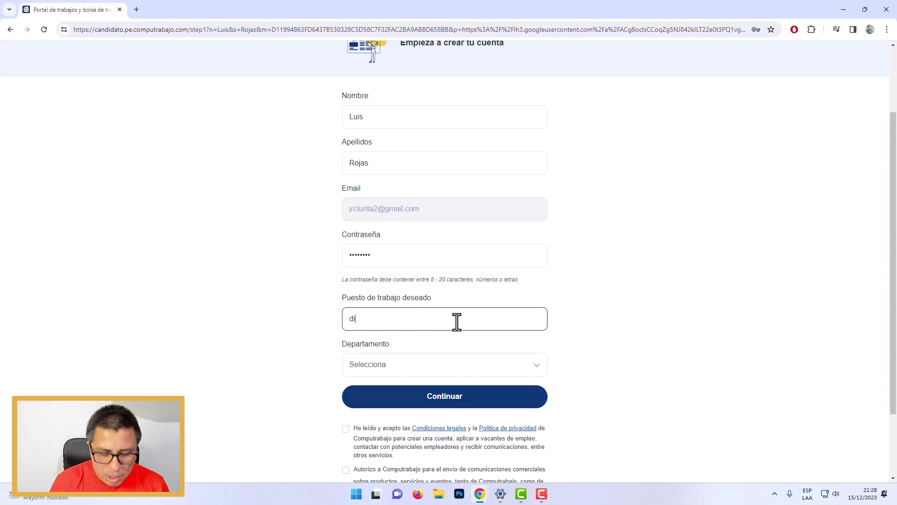
{"action": "type", "text": "seña"}
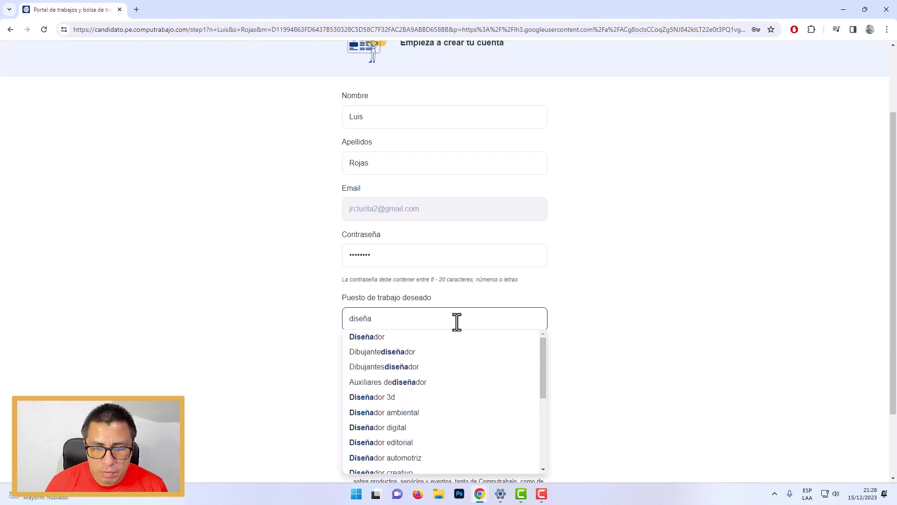
{"action": "scroll", "coordinate": [430, 444], "scroll_direction": "down", "scroll_amount": 1}
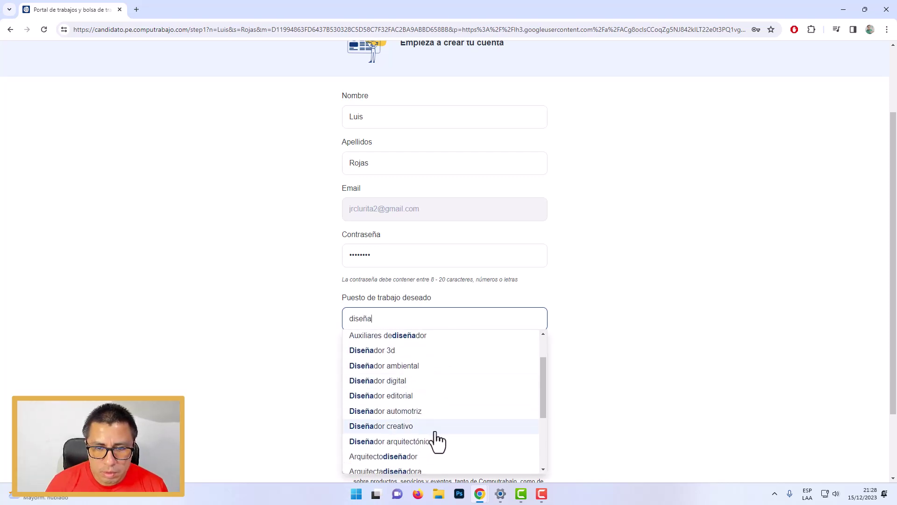
{"action": "scroll", "coordinate": [426, 434], "scroll_direction": "down", "scroll_amount": 2}
{"action": "type", "text": "ador gr"}
{"action": "left_click", "coordinate": [401, 343]}
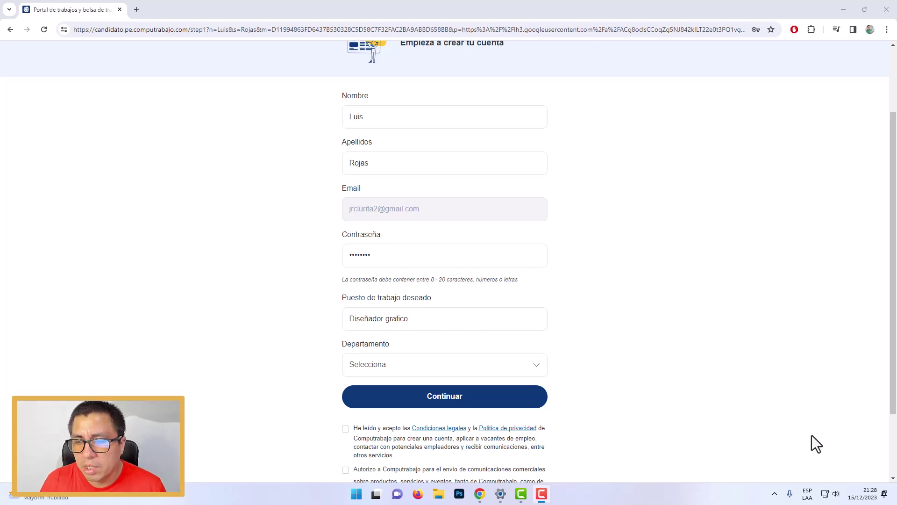
{"action": "left_click", "coordinate": [430, 366]}
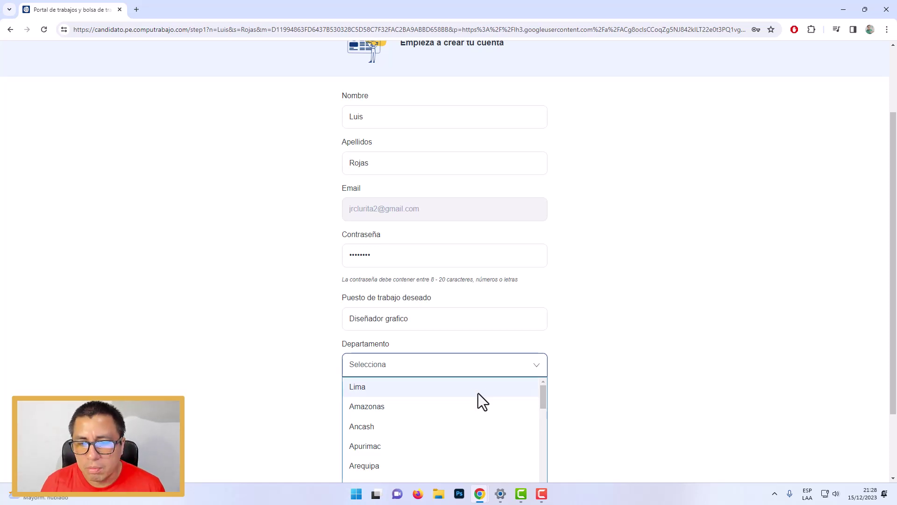
{"action": "left_click", "coordinate": [465, 391]}
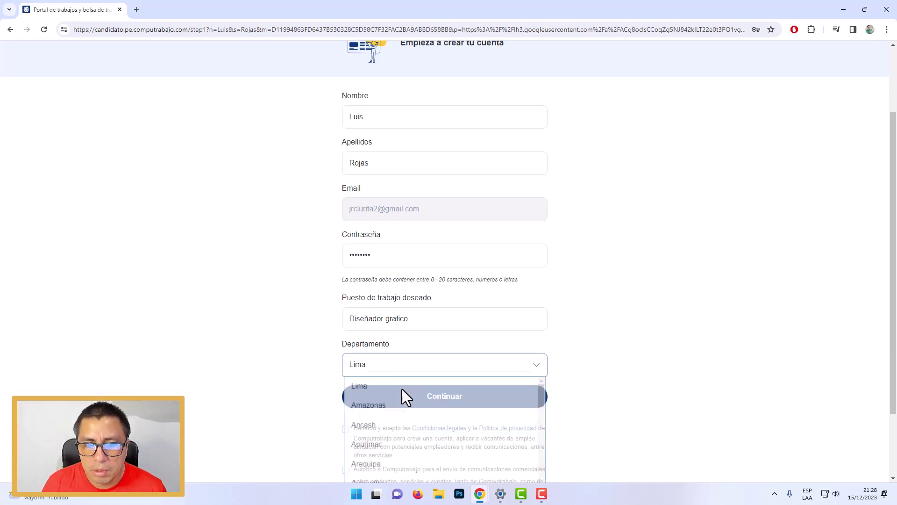
- Accept the legal conditions and the commercial communications, and continue to the personal and professional data
{"action": "scroll", "coordinate": [628, 350], "scroll_direction": "down", "scroll_amount": 1}
{"action": "scroll", "coordinate": [629, 349], "scroll_direction": "down", "scroll_amount": 1}
{"action": "left_click", "coordinate": [346, 341]}
{"action": "left_click", "coordinate": [349, 383]}
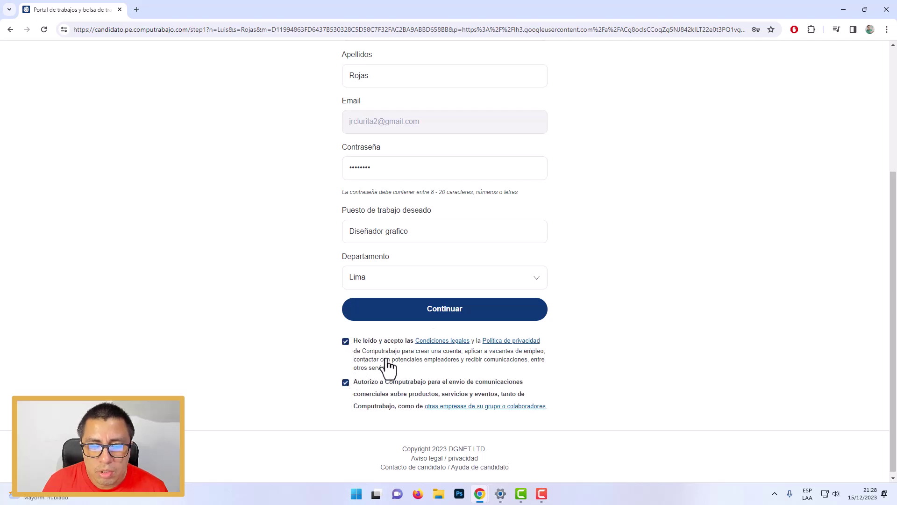
{"action": "left_click", "coordinate": [457, 314]}
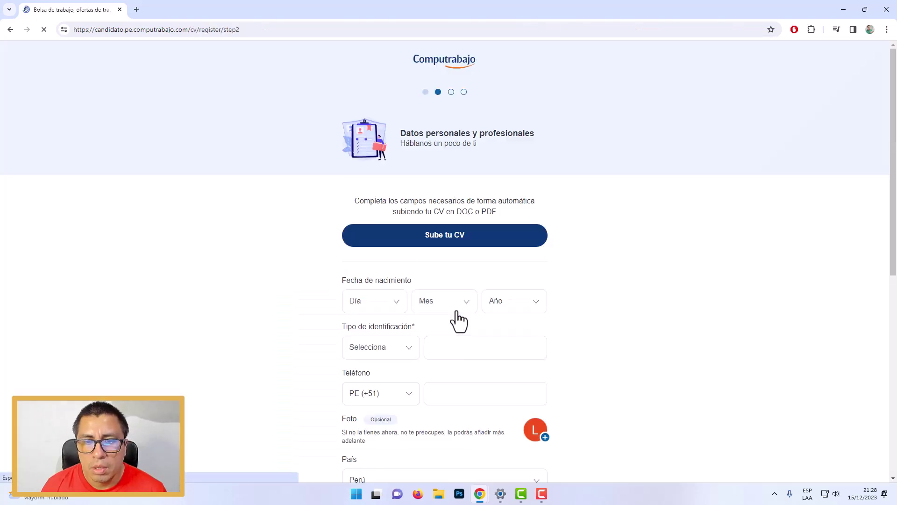
- Fill in the candidate's date of birth with day, month and year
{"action": "scroll", "coordinate": [590, 310], "scroll_direction": "down", "scroll_amount": 2}
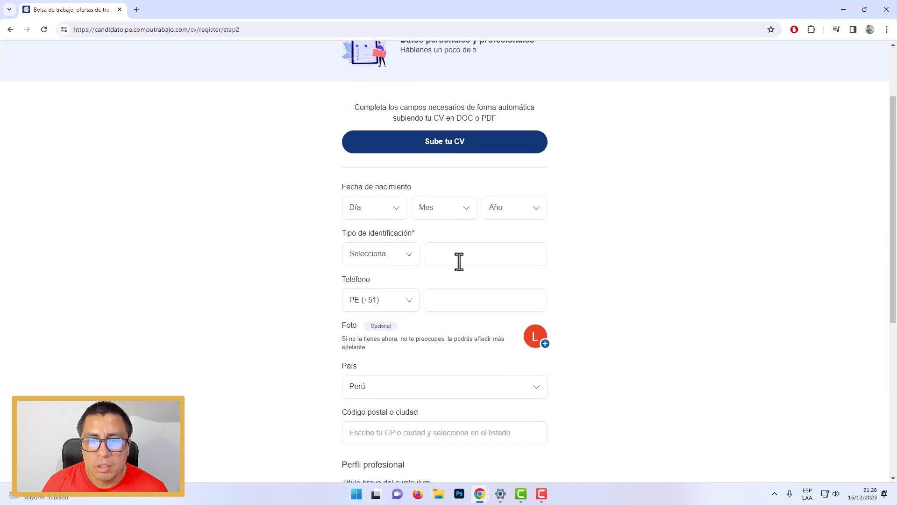
{"action": "left_click", "coordinate": [395, 208]}
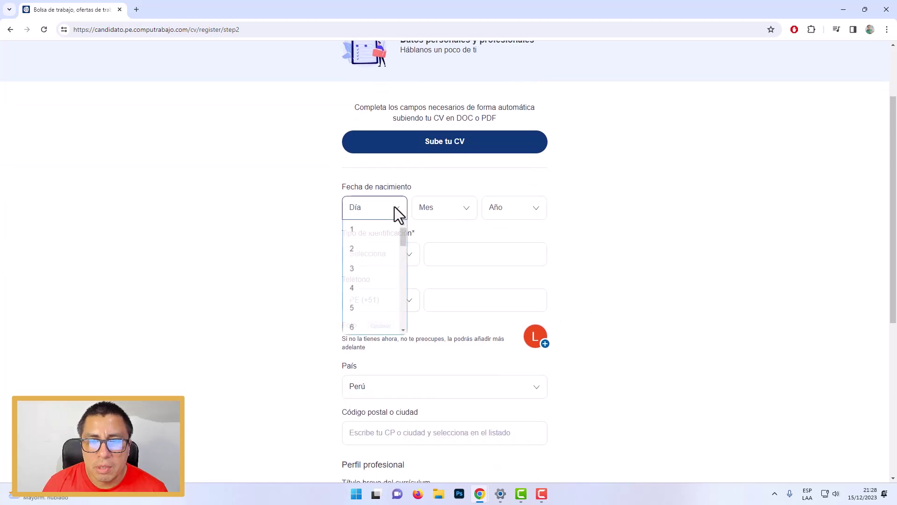
{"action": "left_click", "coordinate": [369, 269]}
{"action": "left_click", "coordinate": [467, 208]}
{"action": "scroll", "coordinate": [471, 260], "scroll_direction": "down", "scroll_amount": 1}
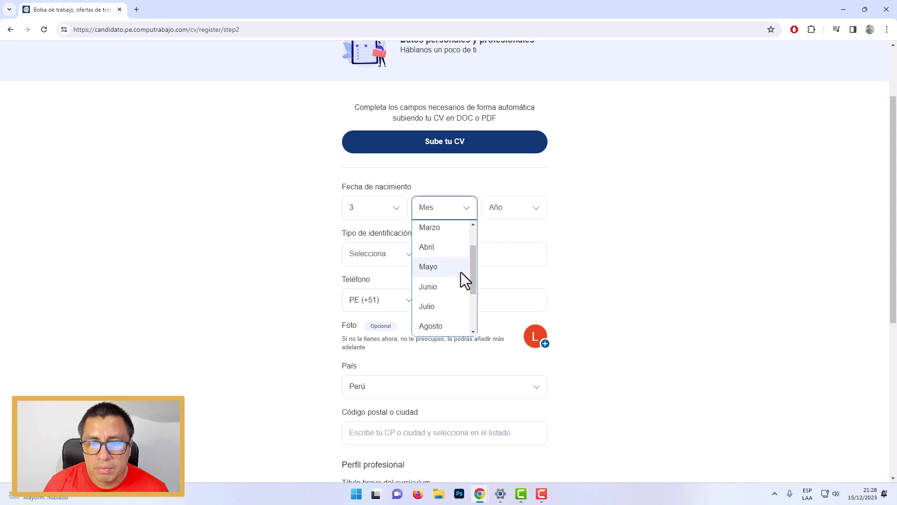
{"action": "left_click", "coordinate": [447, 265]}
{"action": "left_click", "coordinate": [535, 212]}
{"action": "left_click_drag", "start_coordinate": [545, 234], "coordinate": [544, 252]}
{"action": "left_click", "coordinate": [517, 293]}
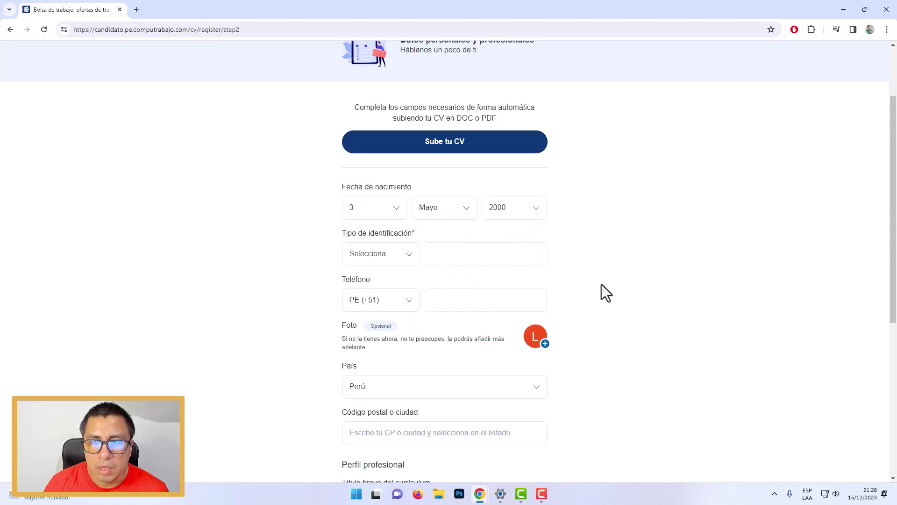
- Choose D.N.I as the identification type and enter the candidate's identity document number
{"action": "left_click", "coordinate": [407, 255]}
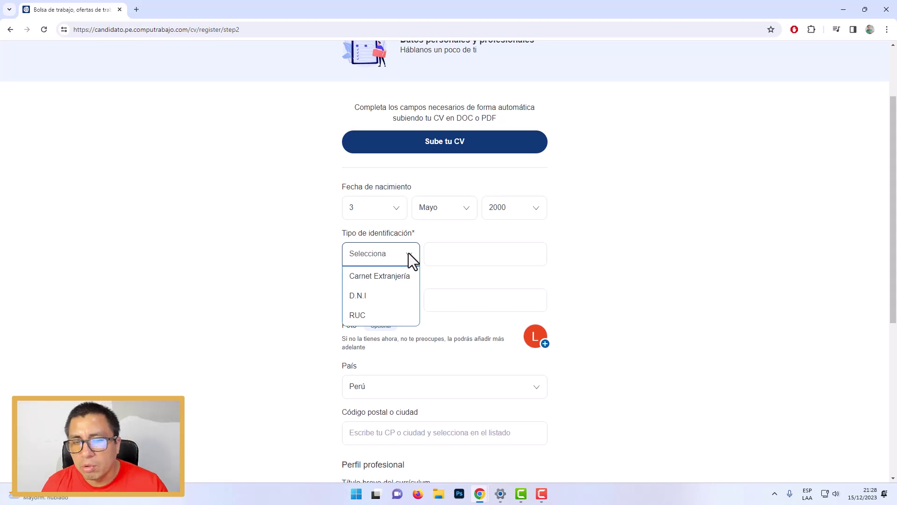
{"action": "left_click", "coordinate": [360, 296]}
{"action": "left_click", "coordinate": [463, 263]}
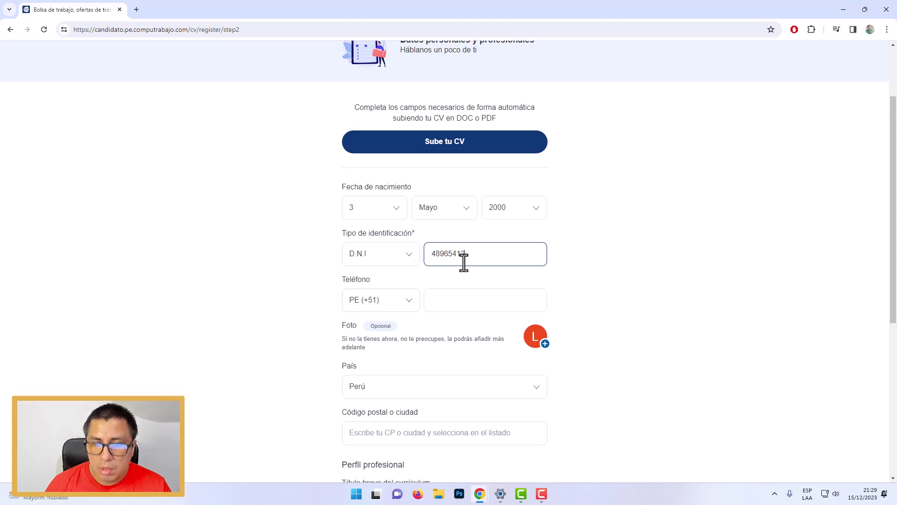
{"action": "left_click_drag", "start_coordinate": [467, 256], "coordinate": [426, 254]}
{"action": "left_click", "coordinate": [593, 248]}
- Enter the candidate's phone number with the PE (+51) country code
{"action": "scroll", "coordinate": [500, 274], "scroll_direction": "down", "scroll_amount": 2}
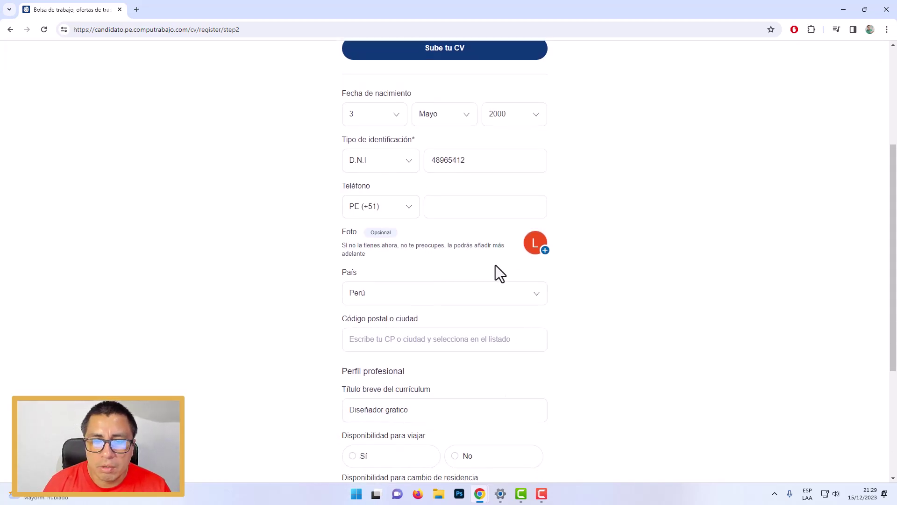
{"action": "left_click", "coordinate": [412, 207]}
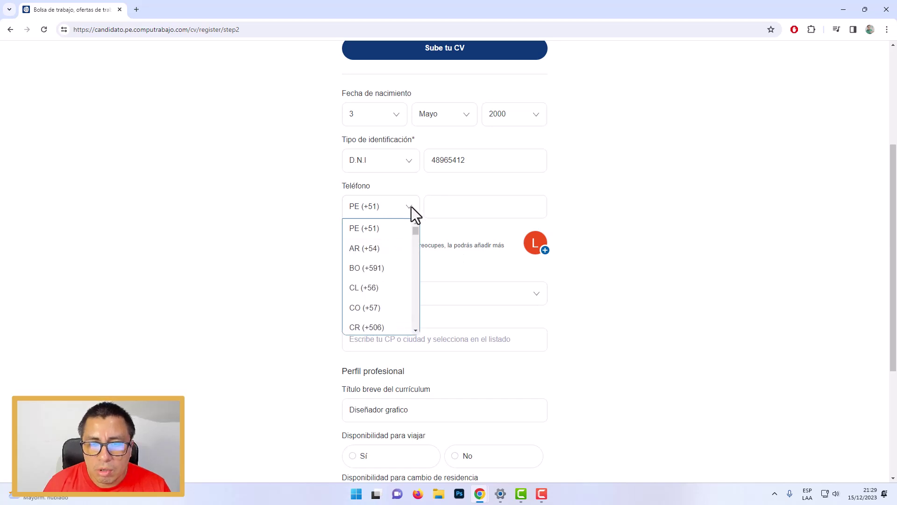
{"action": "left_click", "coordinate": [495, 205]}
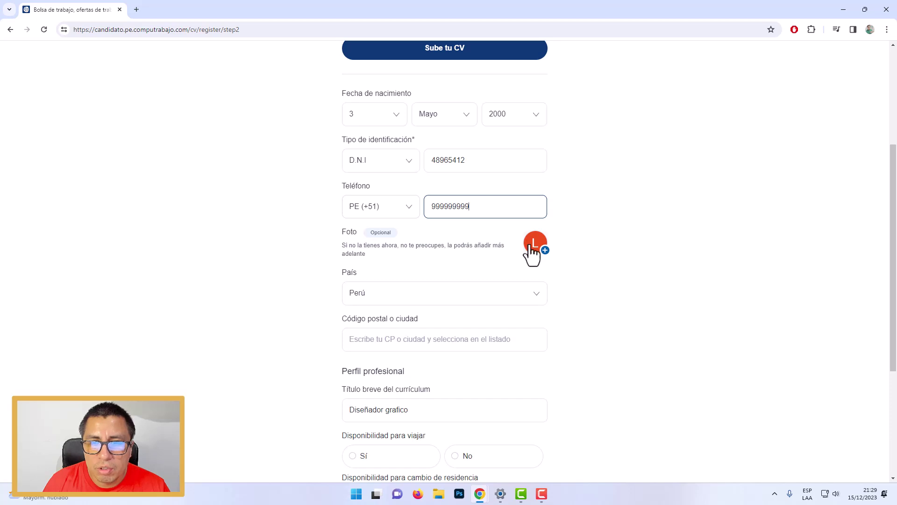
- Upload the image fct from the Descargas folder as the candidate's profile photo
{"action": "left_click", "coordinate": [539, 247]}
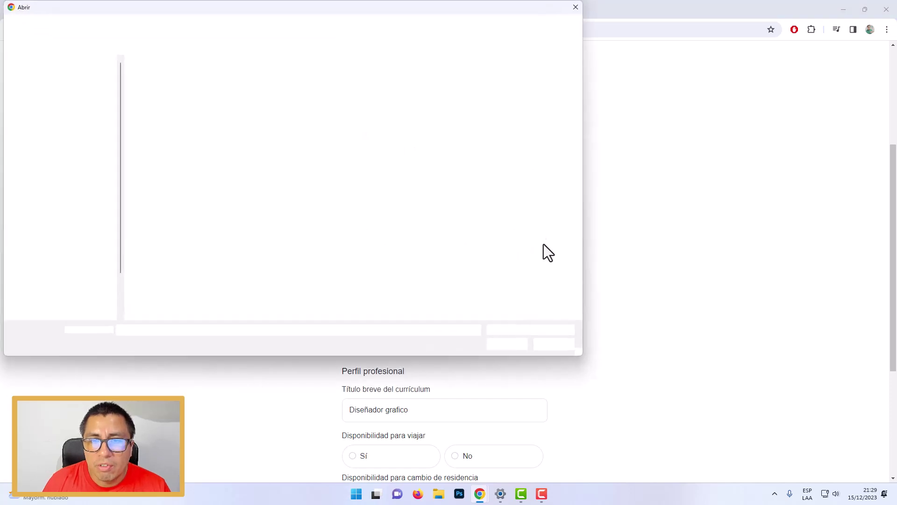
{"action": "left_click", "coordinate": [555, 346]}
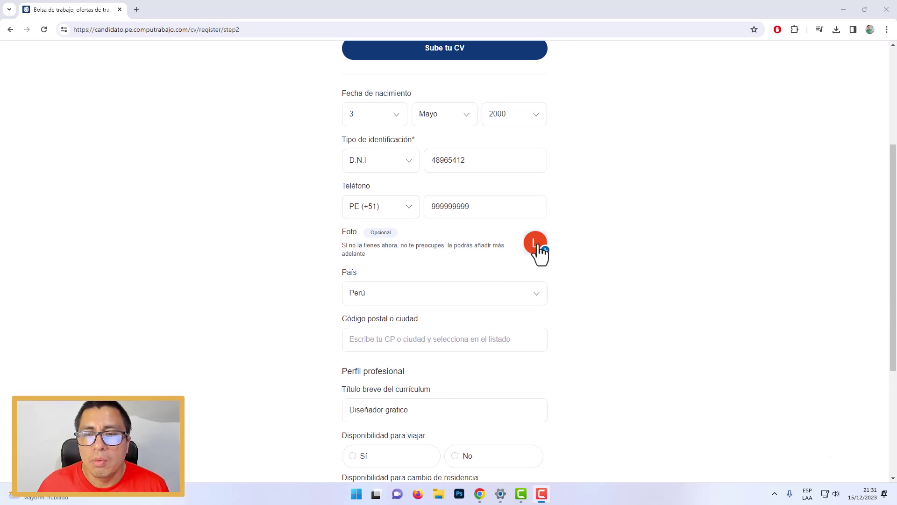
{"action": "left_click", "coordinate": [541, 251]}
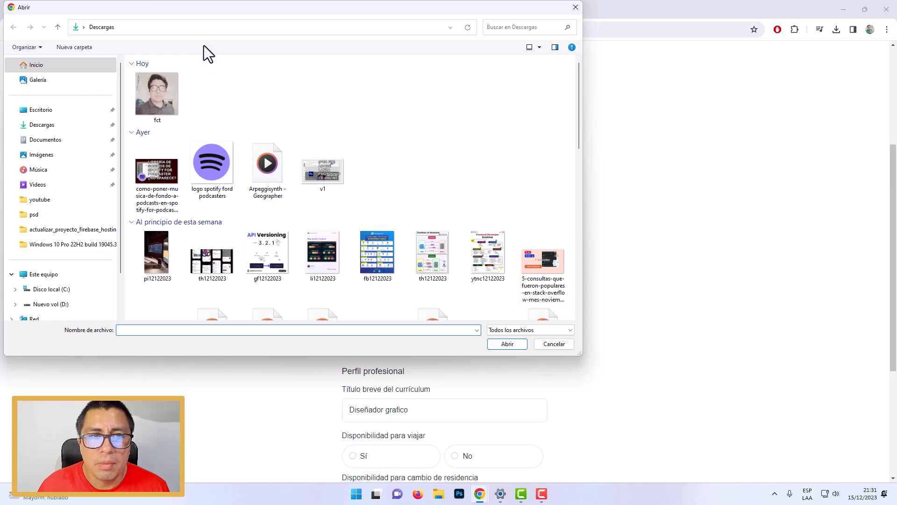
{"action": "left_click_drag", "start_coordinate": [206, 10], "coordinate": [279, 37]}
{"action": "left_click", "coordinate": [227, 107]}
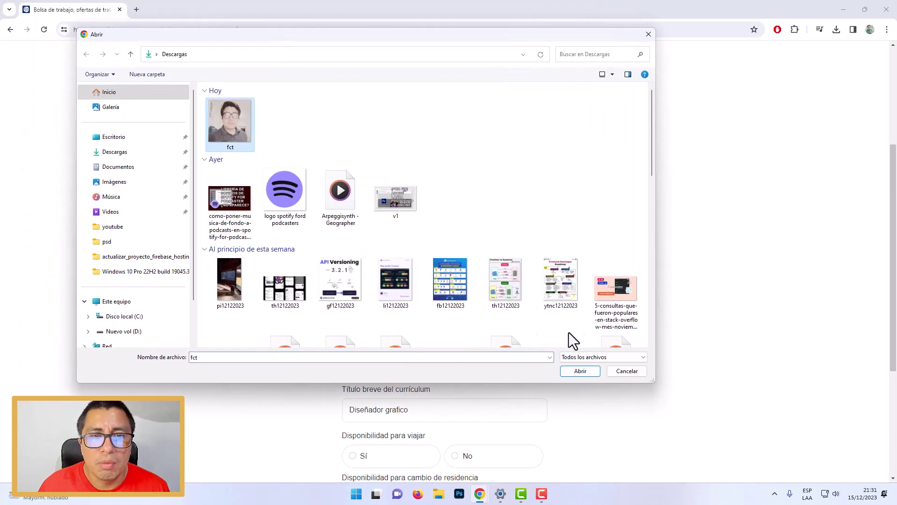
{"action": "left_click", "coordinate": [580, 372]}
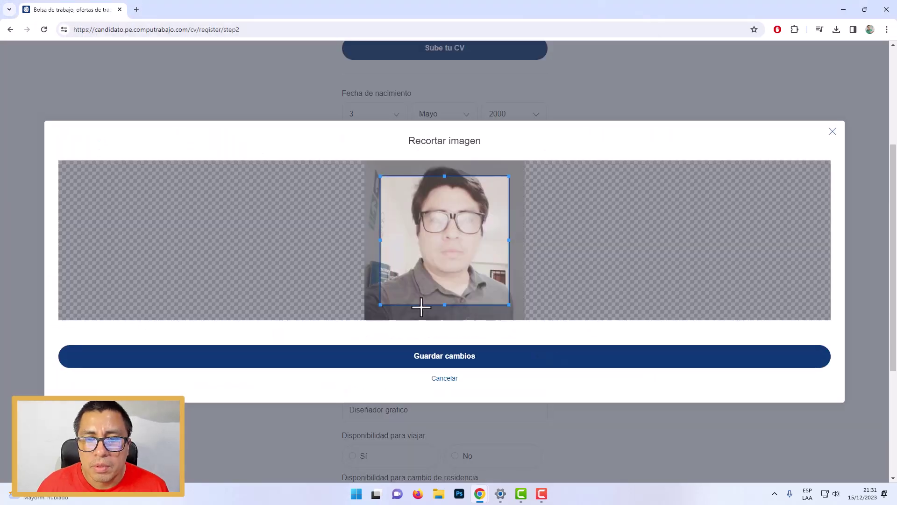
- Enlarge the crop area to cover nearly the whole portrait, adjust its position and save the cropped photo
{"action": "left_click_drag", "start_coordinate": [381, 305], "coordinate": [341, 324]}
{"action": "mouse_move", "coordinate": [446, 291]}
{"action": "left_mouse_down"}
{"action": "mouse_move", "coordinate": [451, 276]}
{"action": "mouse_move", "coordinate": [450, 286]}
{"action": "left_mouse_up"}
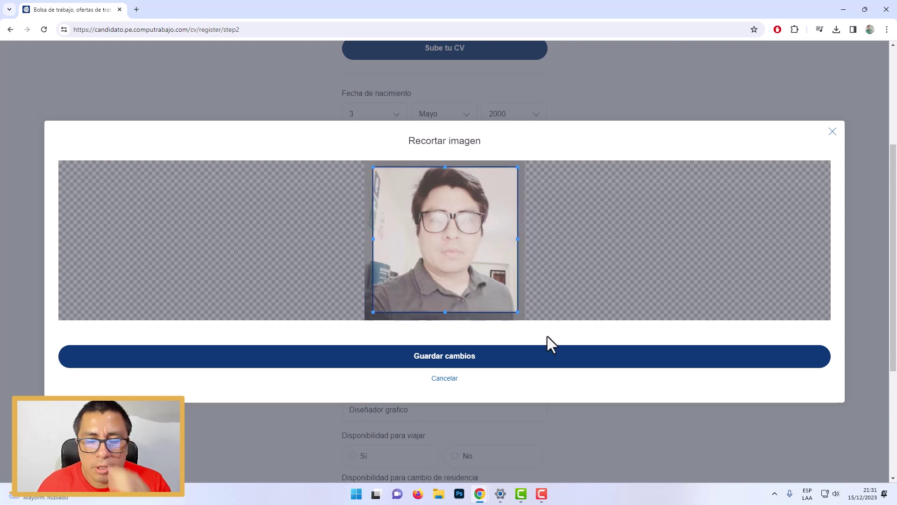
{"action": "left_click", "coordinate": [472, 371]}
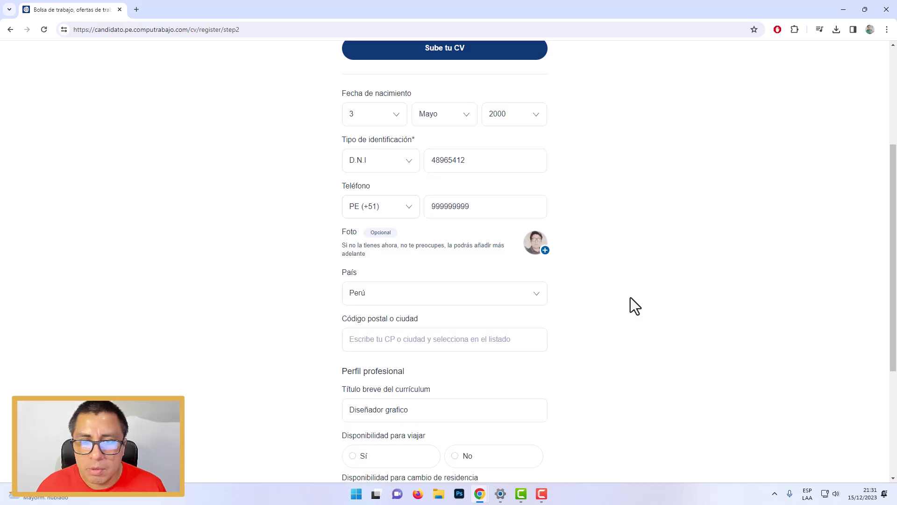
- Search for "los olivos" as the postal code or city and choose 04530 - Yauca - Los Olivos
{"action": "scroll", "coordinate": [486, 335], "scroll_direction": "down", "scroll_amount": 2}
{"action": "left_click", "coordinate": [419, 255]}
{"action": "type", "text": "los olivos"}
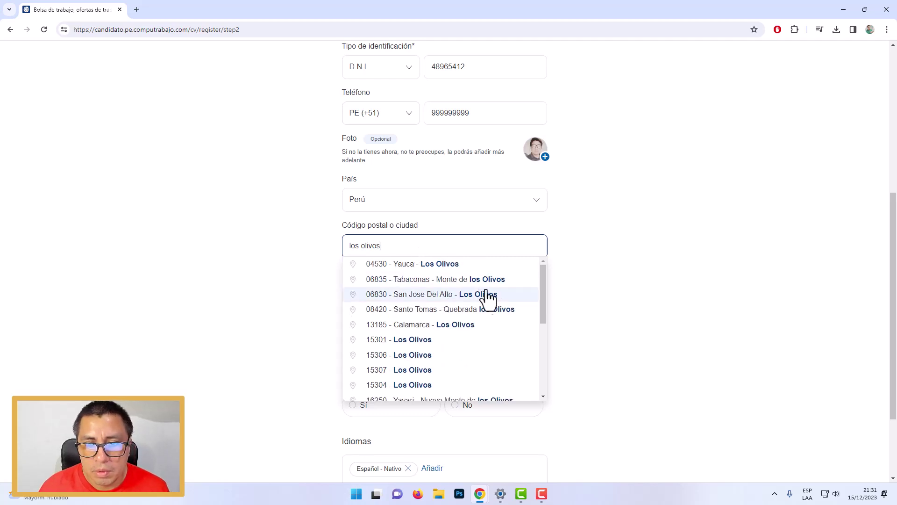
{"action": "scroll", "coordinate": [540, 314], "scroll_direction": "down", "scroll_amount": 2}
{"action": "left_click_drag", "start_coordinate": [540, 321], "coordinate": [545, 277]}
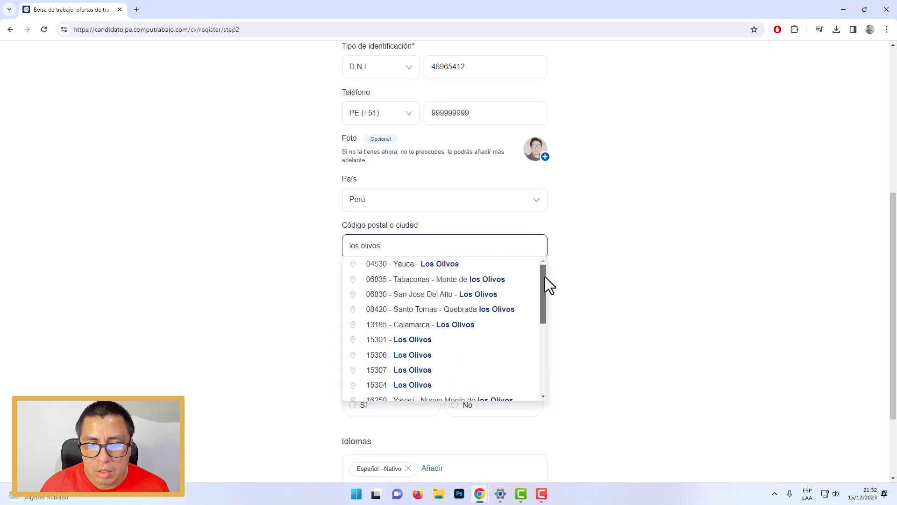
{"action": "left_click", "coordinate": [462, 265]}
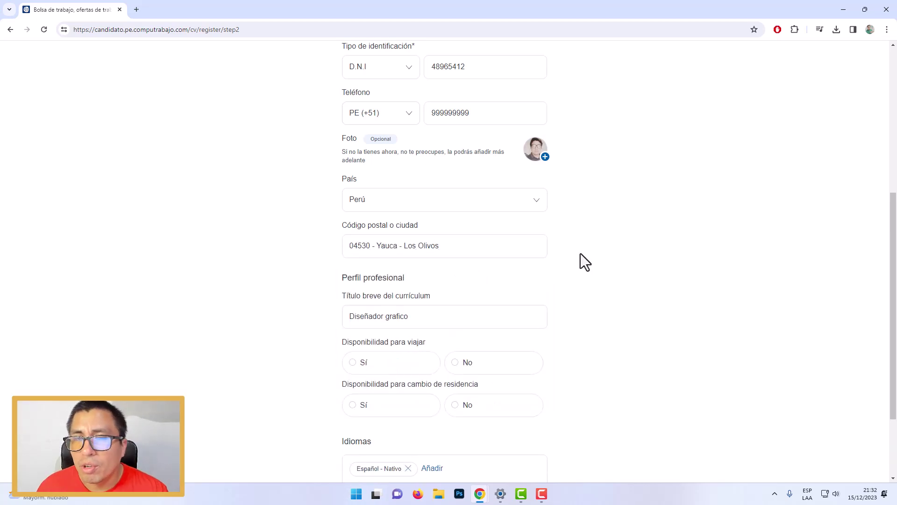
- Answer Sí to both availability for travel and availability for change of residence
{"action": "scroll", "coordinate": [579, 271], "scroll_direction": "down", "scroll_amount": 2}
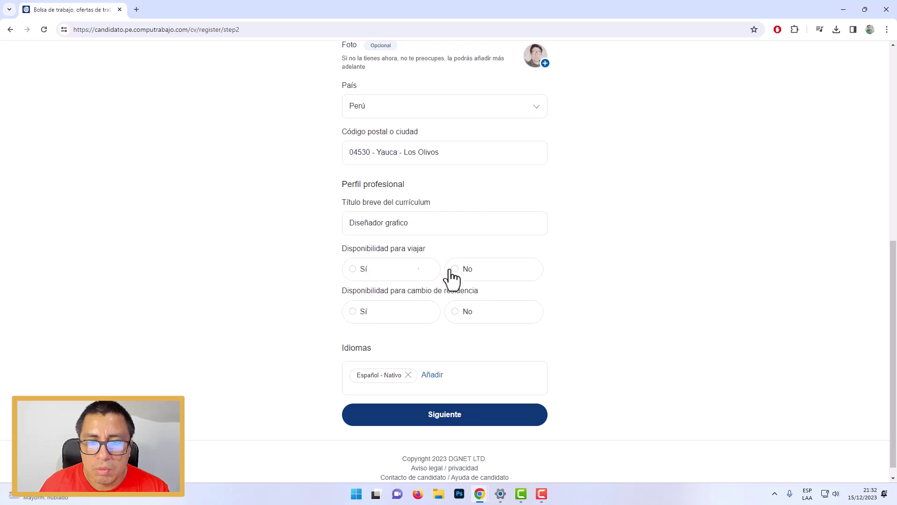
{"action": "left_click", "coordinate": [354, 274]}
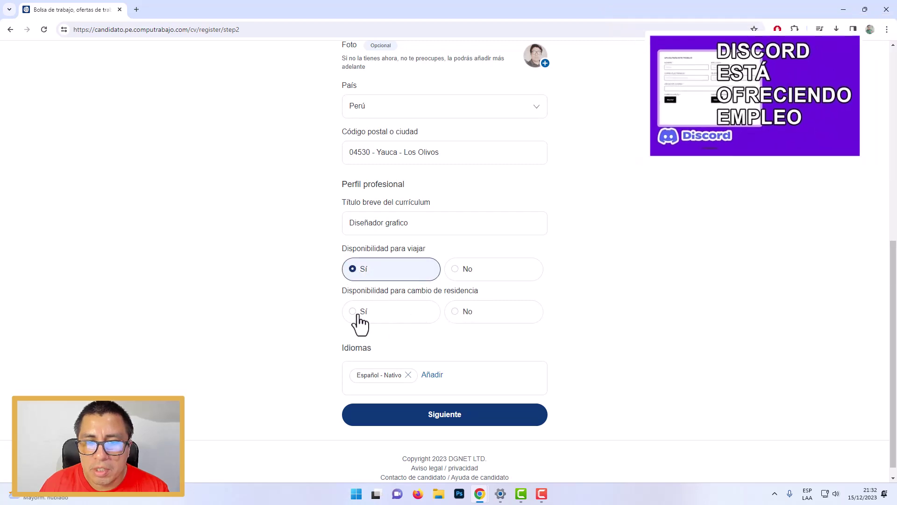
{"action": "left_click", "coordinate": [409, 318]}
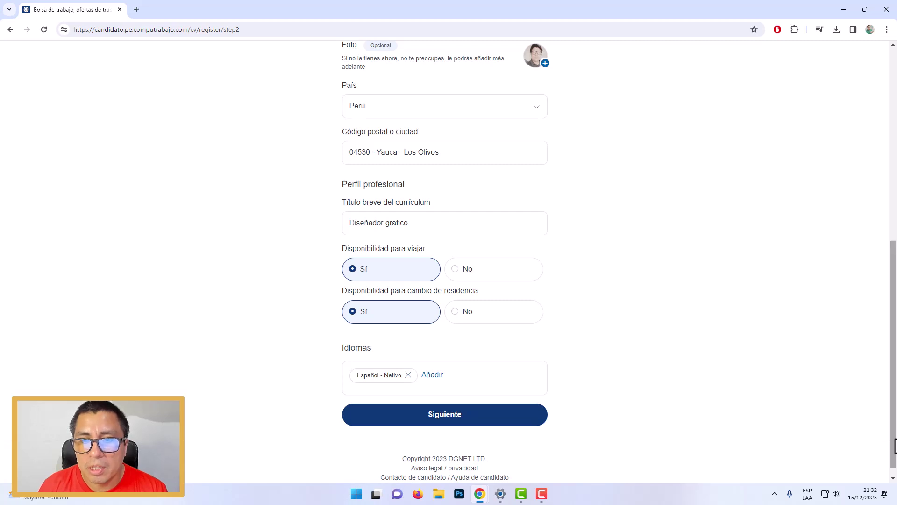
- Add Francés with the level Avanzado to the languages and continue to the education data
{"action": "left_click", "coordinate": [430, 377]}
{"action": "left_click", "coordinate": [417, 430]}
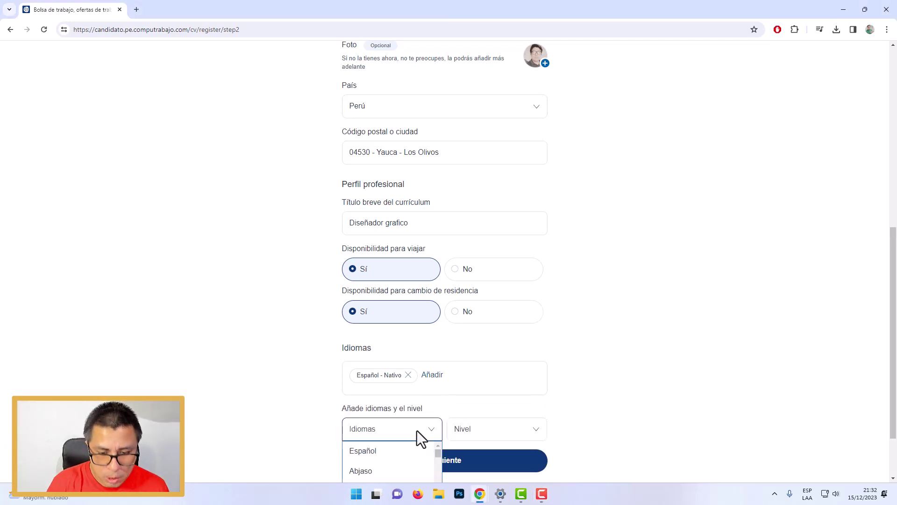
{"action": "left_click_drag", "start_coordinate": [440, 379], "coordinate": [436, 405]}
{"action": "left_click", "coordinate": [425, 420]}
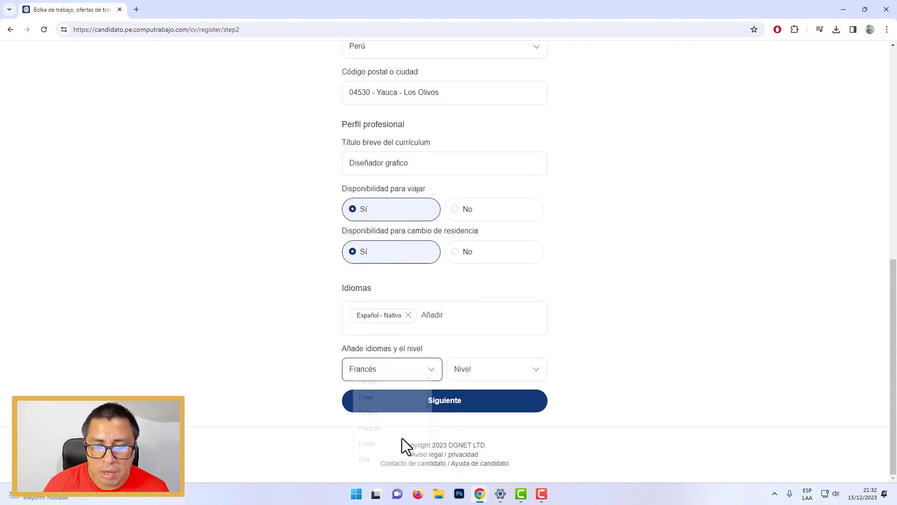
{"action": "left_click", "coordinate": [520, 372]}
{"action": "left_click", "coordinate": [482, 449]}
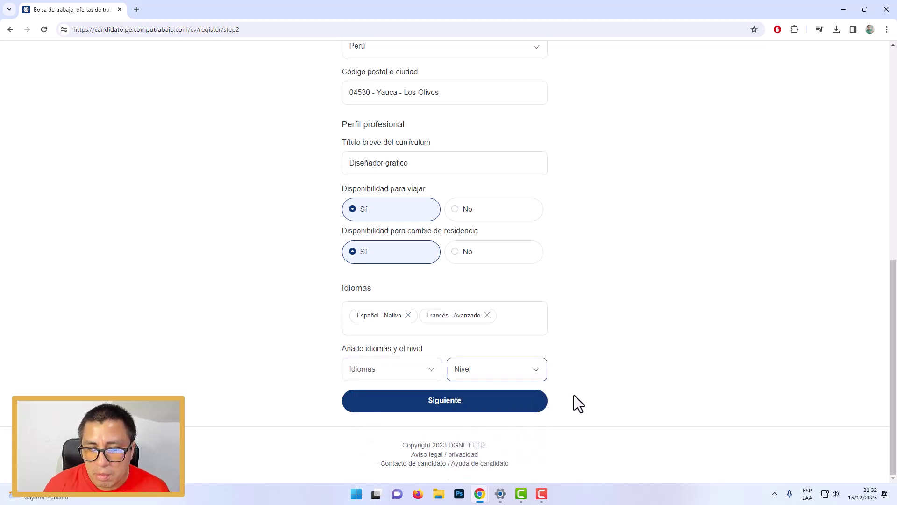
{"action": "left_click", "coordinate": [468, 407]}
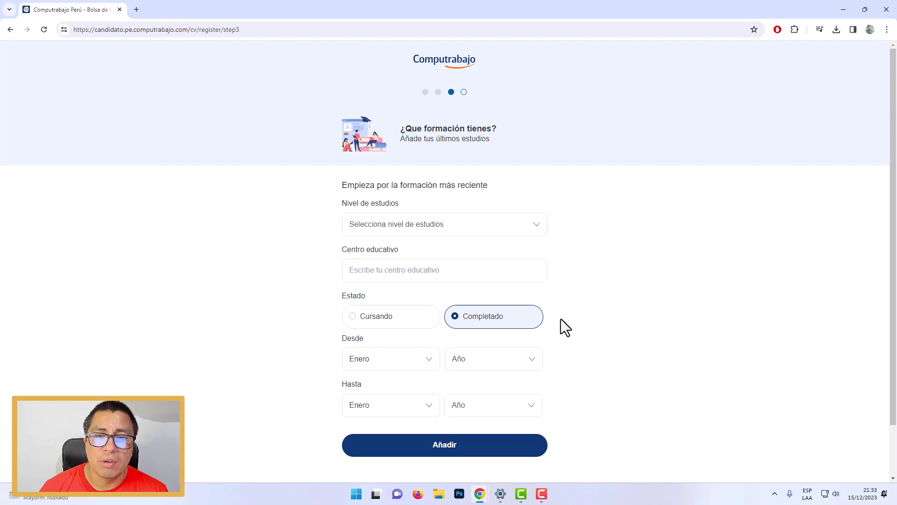
- Set the level of studies to Universitario and fill in the educational centre with the suggested entry
{"action": "scroll", "coordinate": [397, 225], "scroll_direction": "down", "scroll_amount": 1}
{"action": "left_click", "coordinate": [438, 180]}
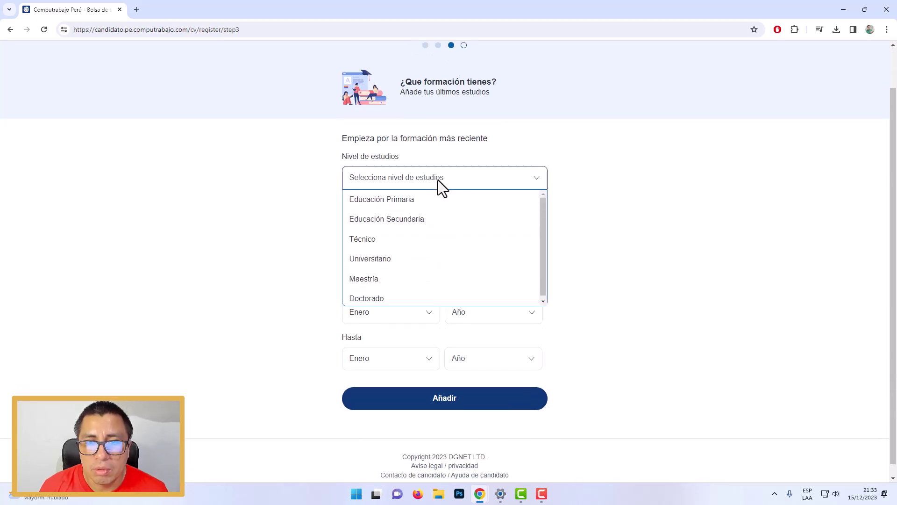
{"action": "left_click", "coordinate": [386, 259]}
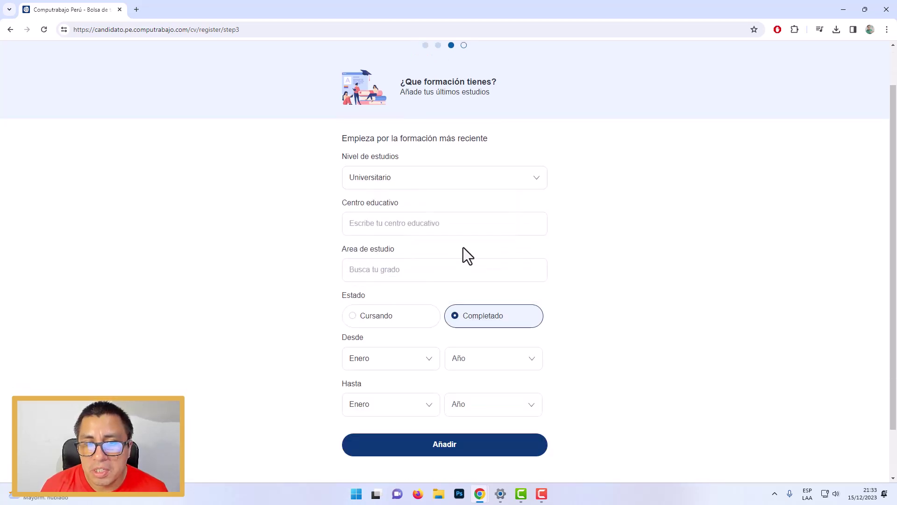
{"action": "left_click", "coordinate": [417, 226]}
{"action": "left_click", "coordinate": [425, 249]}
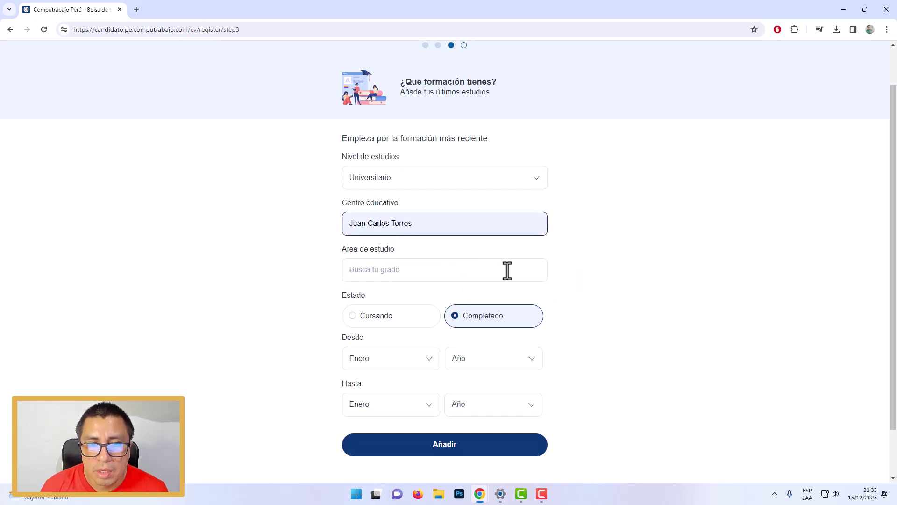
- Search the areas of study for "diseño" and choose Diseño Gráfico
{"action": "left_click", "coordinate": [421, 272]}
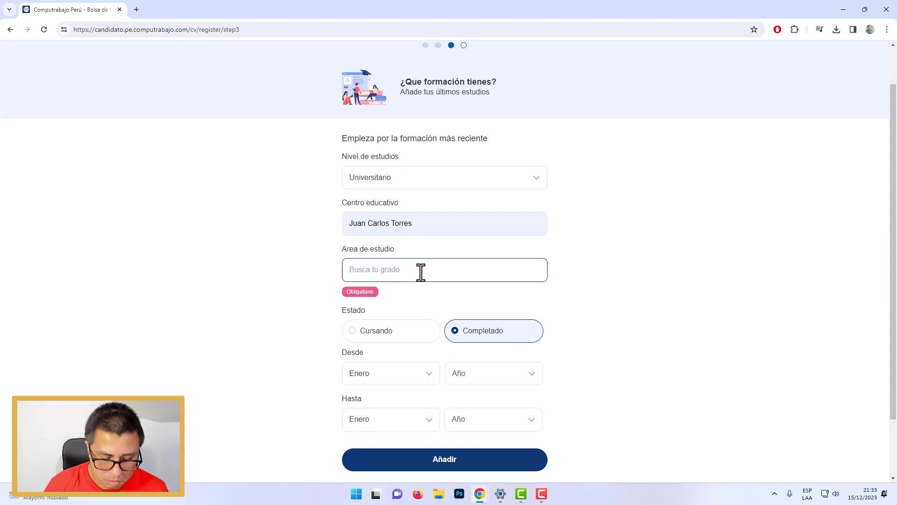
{"action": "type", "text": "diseño"}
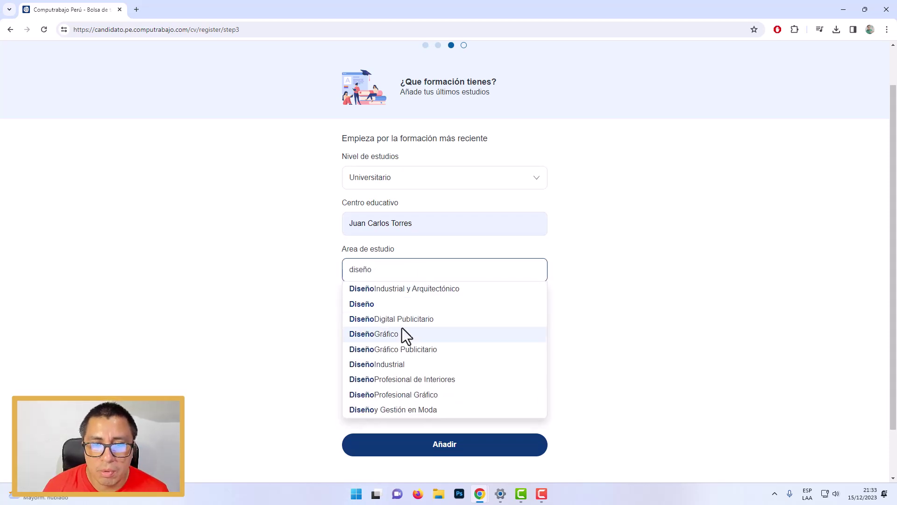
{"action": "left_click", "coordinate": [403, 334]}
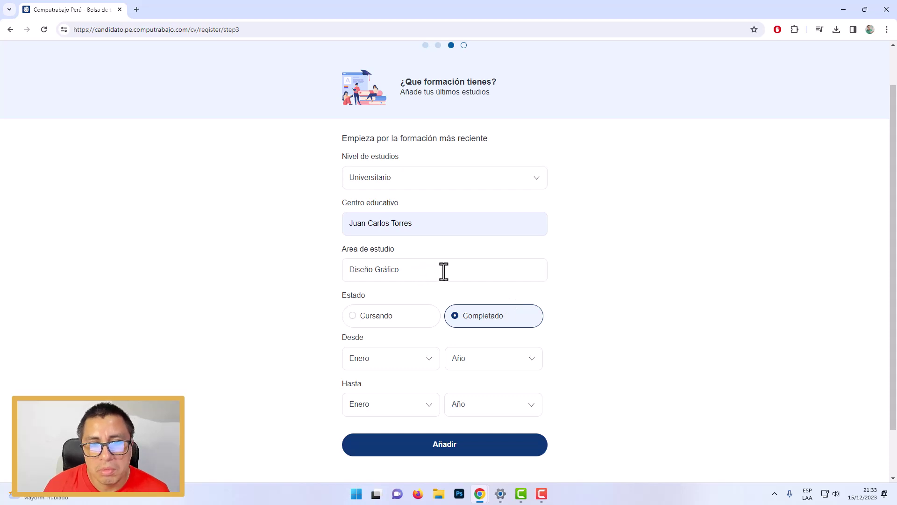
- Add the word "Universidad", with a capital U, in front of the educational centre's name
{"action": "left_click_drag", "start_coordinate": [421, 224], "coordinate": [305, 233]}
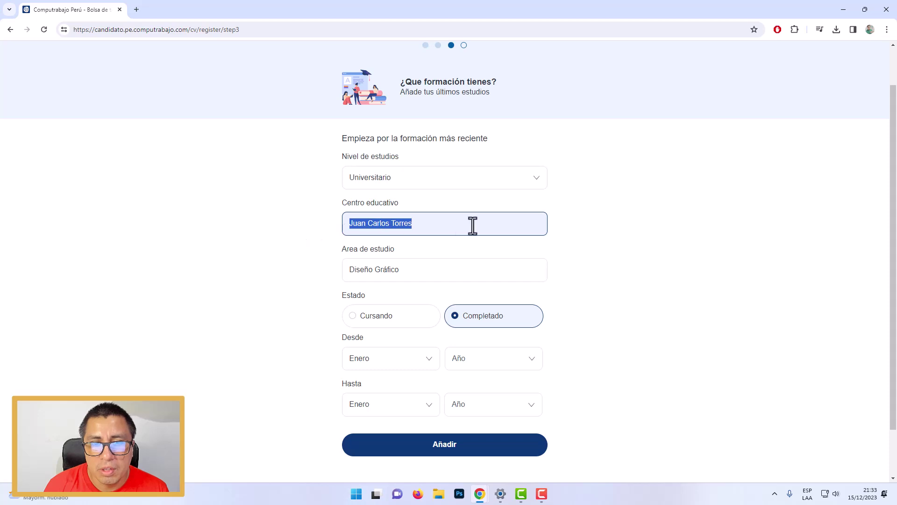
{"action": "left_click", "coordinate": [450, 226]}
{"action": "type", "text": "universidad"}
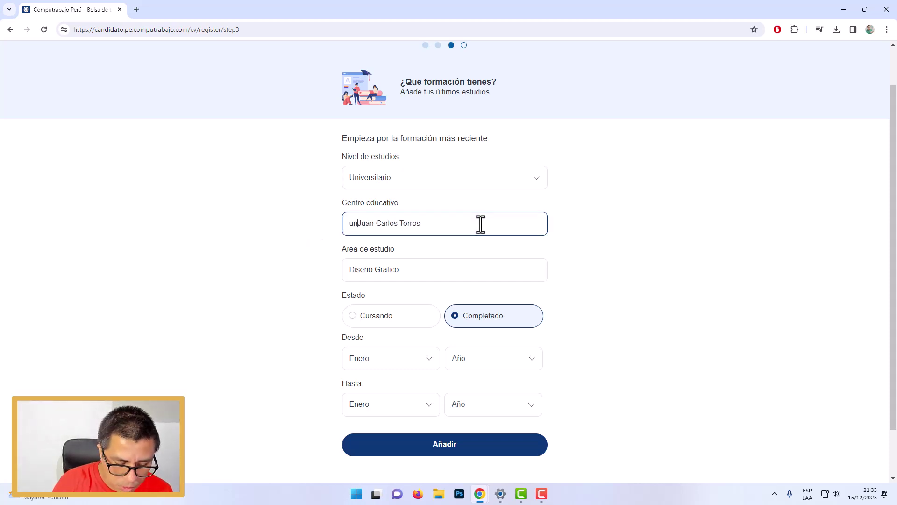
{"action": "key", "text": "Home"}
{"action": "key", "text": "Delete"}
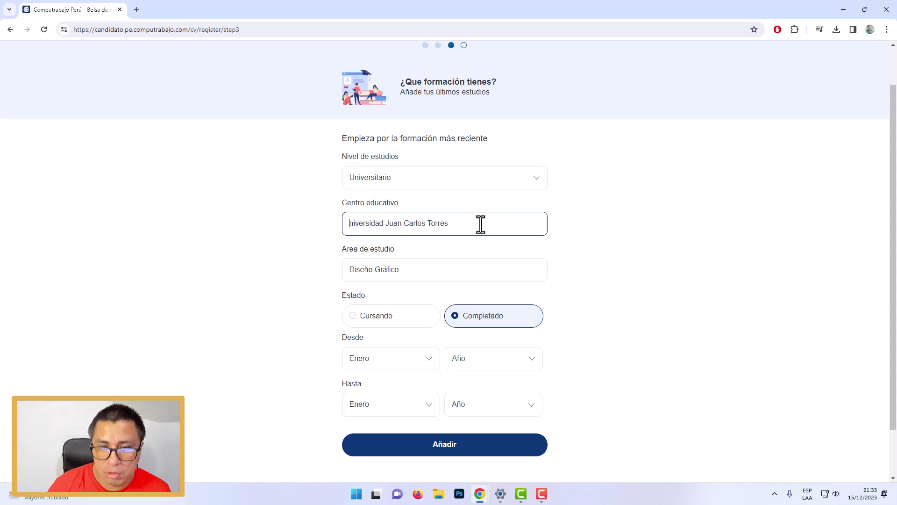
{"action": "type", "text": "U"}
- Replace the area of study with Comunicación y Marketing, found by searching for "comuni"
{"action": "left_click_drag", "start_coordinate": [412, 265], "coordinate": [313, 277]}
{"action": "type", "text": "comuni"}
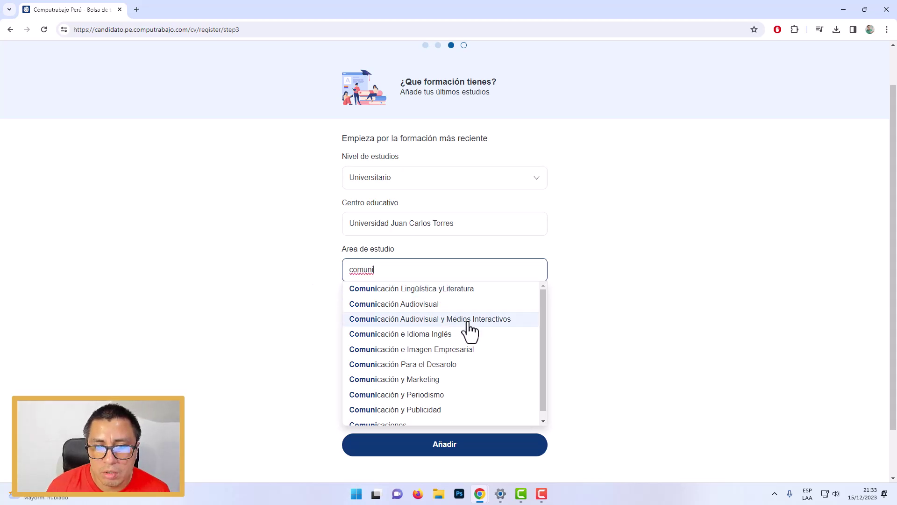
{"action": "left_click", "coordinate": [435, 380]}
- Set the start date of the studies to Marzo 2005
{"action": "scroll", "coordinate": [641, 304], "scroll_direction": "down", "scroll_amount": 1}
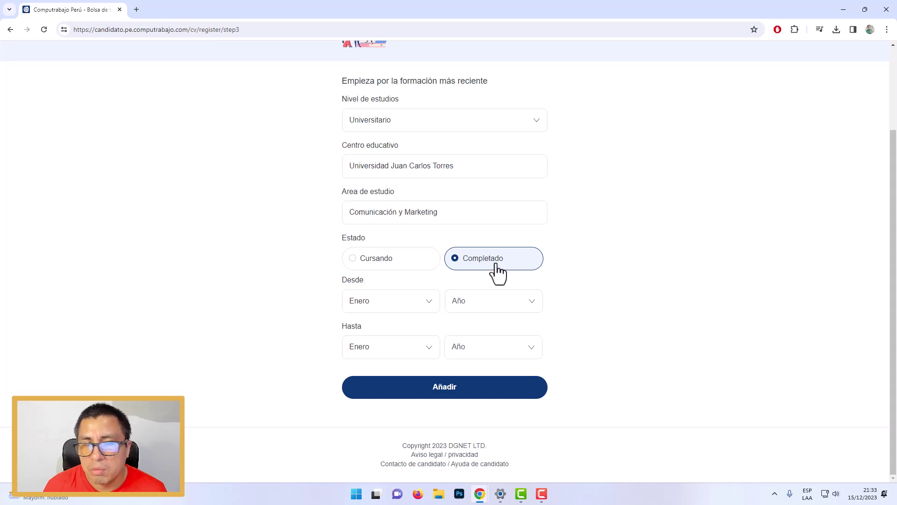
{"action": "left_click", "coordinate": [434, 304]}
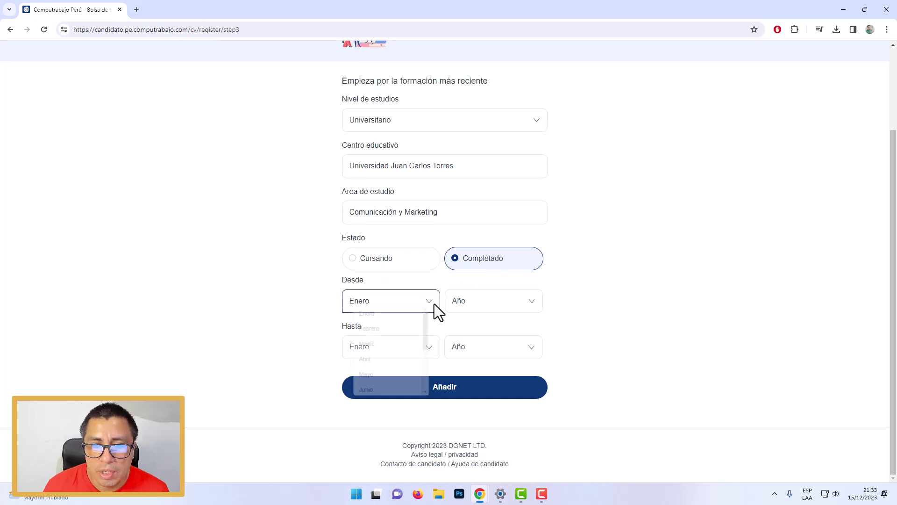
{"action": "left_click", "coordinate": [398, 367]}
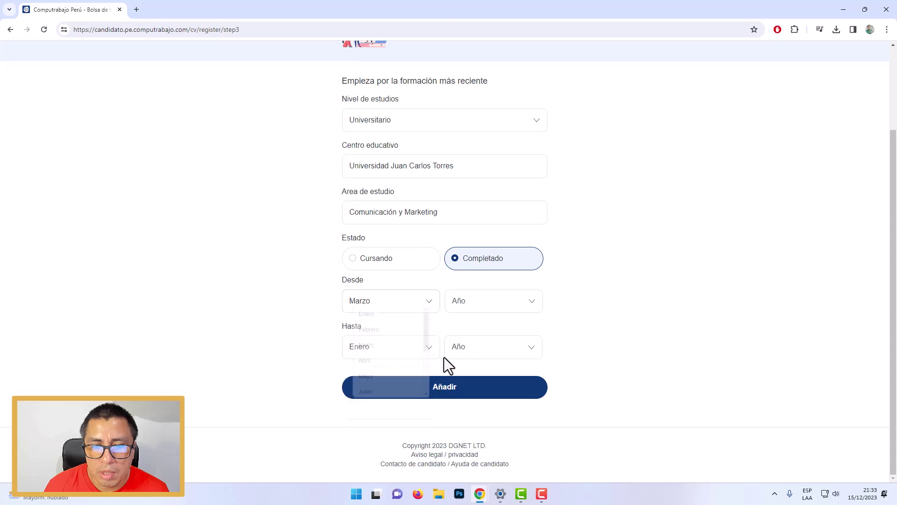
{"action": "left_click", "coordinate": [530, 301]}
{"action": "left_click_drag", "start_coordinate": [537, 331], "coordinate": [537, 351]}
{"action": "left_click", "coordinate": [478, 383]}
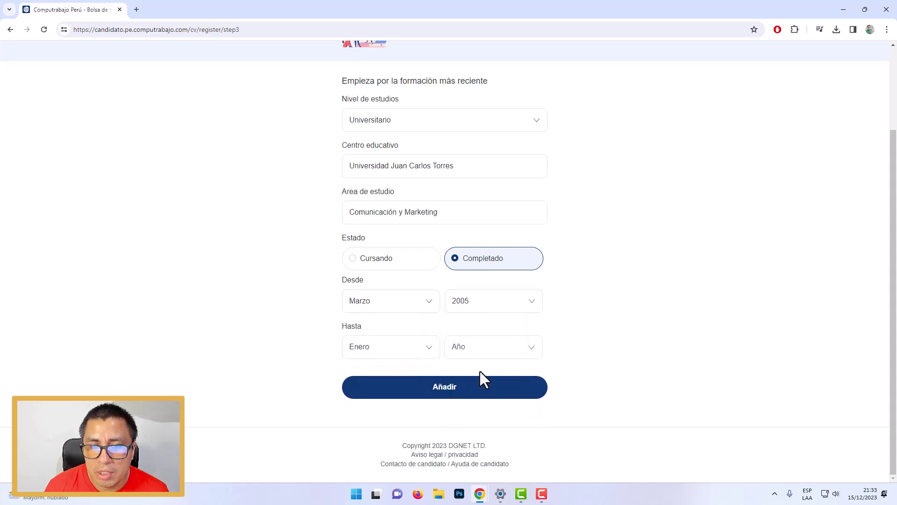
- Set the end date of the studies to Marzo 2010
{"action": "left_click", "coordinate": [428, 341]}
{"action": "scroll", "coordinate": [407, 414], "scroll_direction": "down", "scroll_amount": 3}
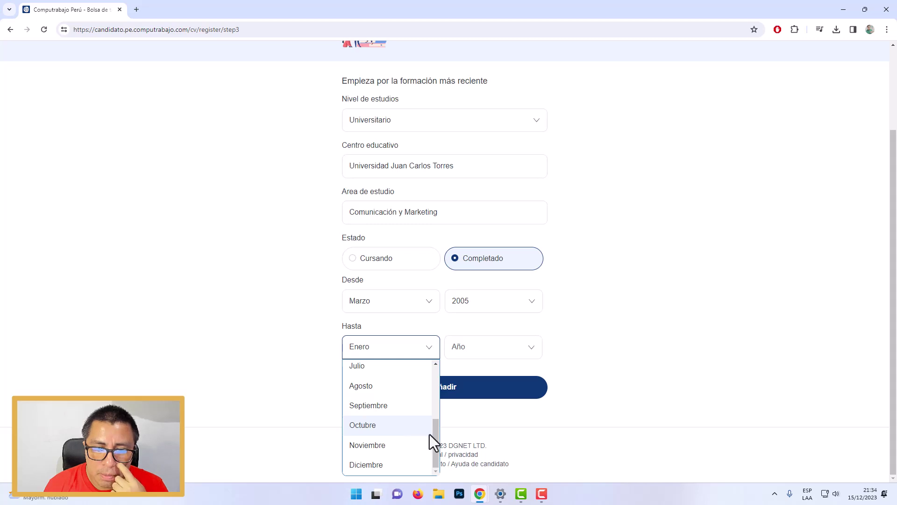
{"action": "left_click_drag", "start_coordinate": [434, 426], "coordinate": [439, 392]}
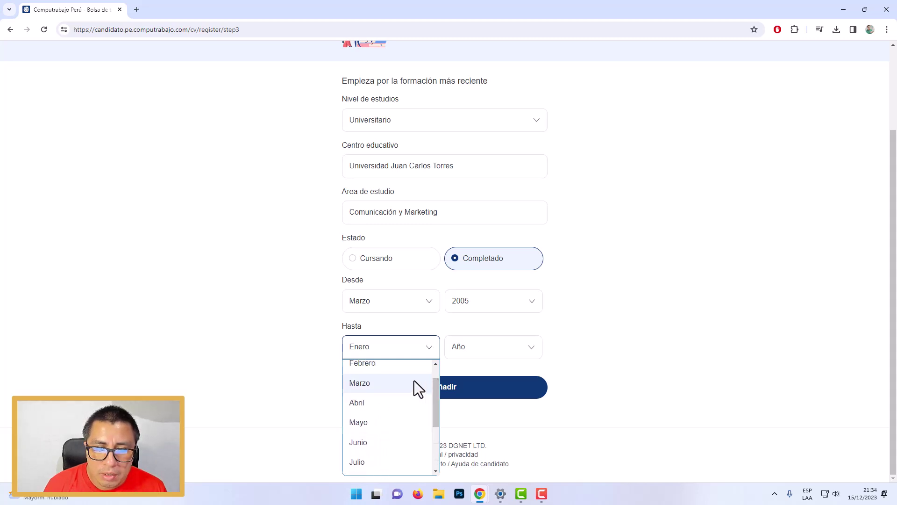
{"action": "left_click", "coordinate": [419, 382]}
{"action": "left_click", "coordinate": [535, 350]}
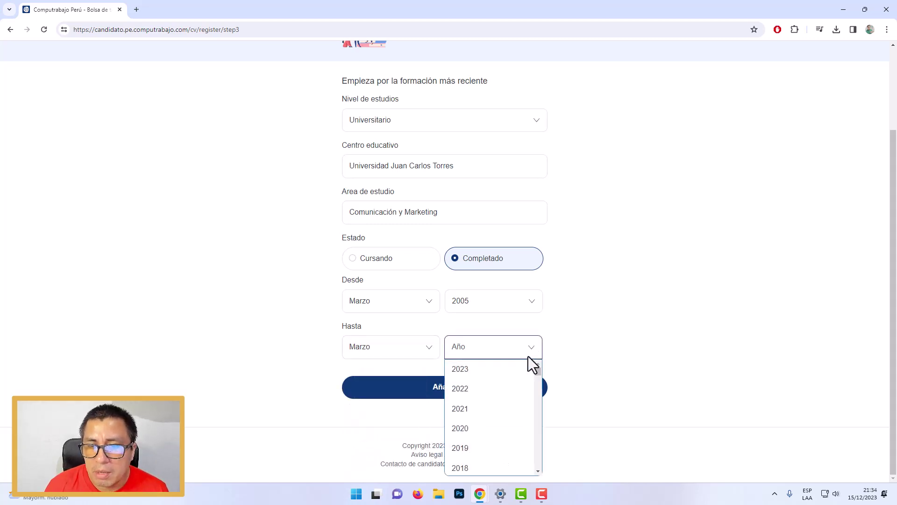
{"action": "scroll", "coordinate": [511, 457], "scroll_direction": "down", "scroll_amount": 3}
{"action": "scroll", "coordinate": [512, 456], "scroll_direction": "up", "scroll_amount": 3}
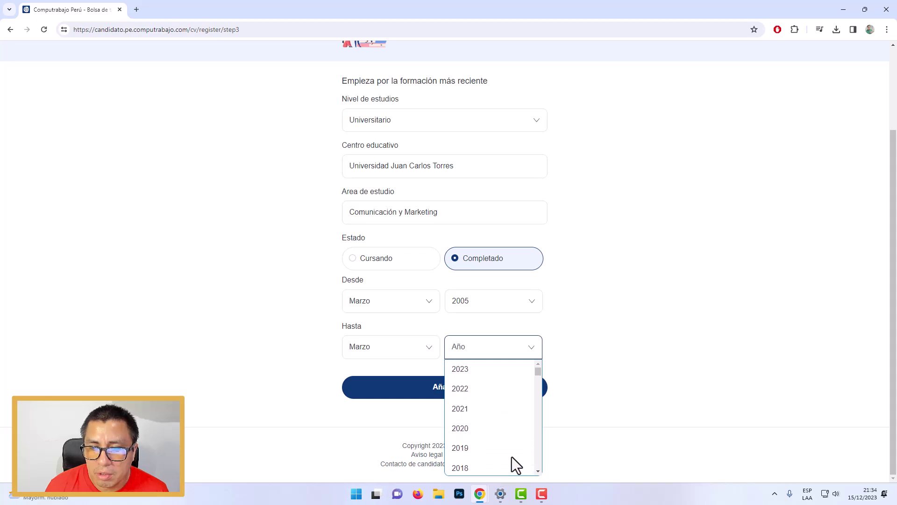
{"action": "scroll", "coordinate": [512, 456], "scroll_direction": "down", "scroll_amount": 6}
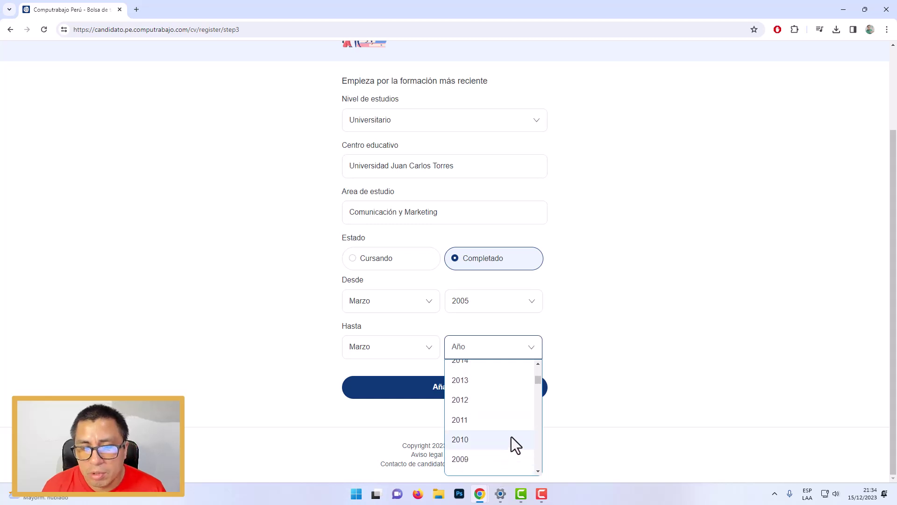
{"action": "left_click", "coordinate": [511, 440]}
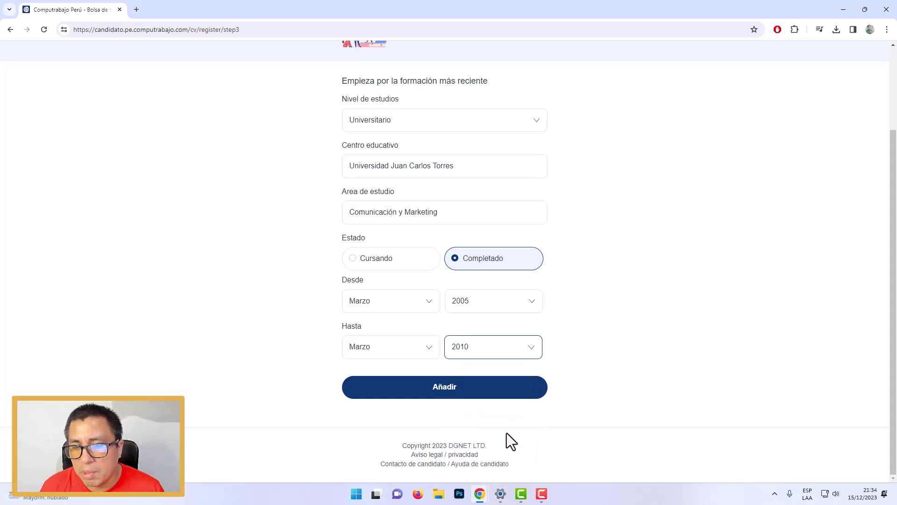
- Add the completed university studies to the CV and continue to the work experience stage
{"action": "left_click", "coordinate": [658, 311]}
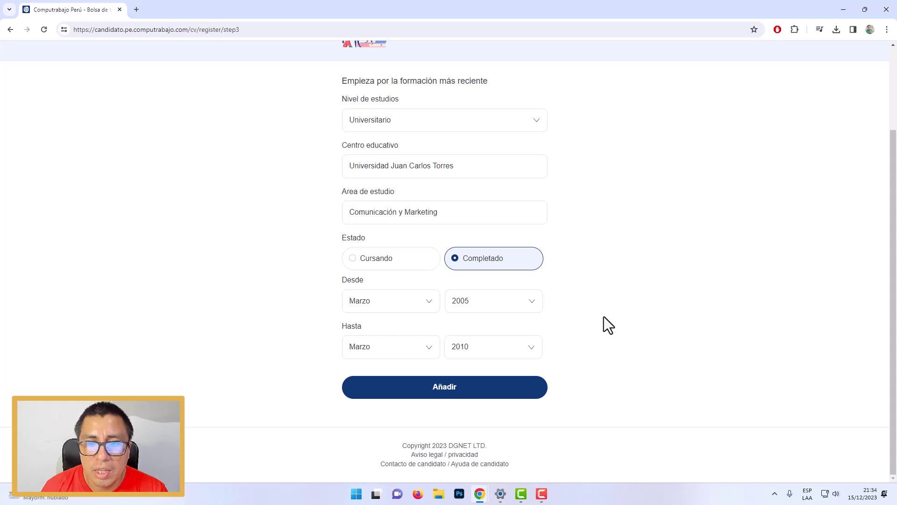
{"action": "left_click", "coordinate": [460, 399]}
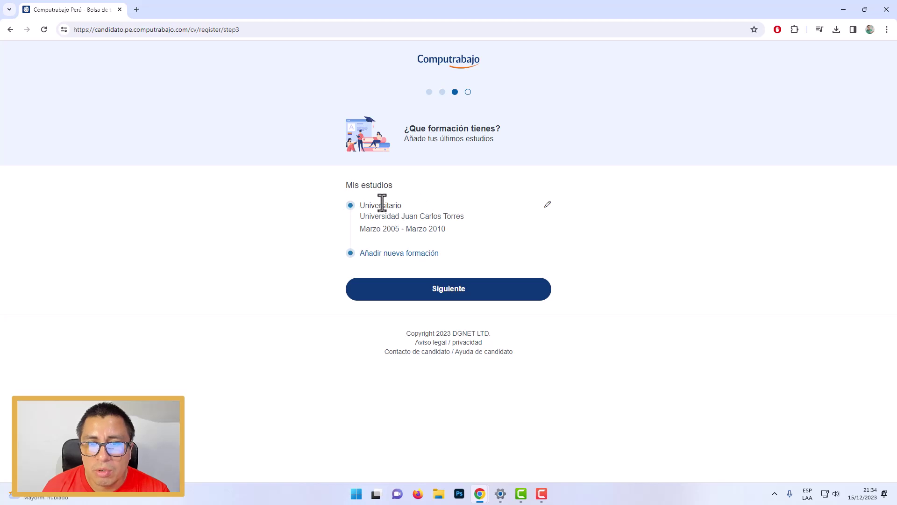
{"action": "left_click", "coordinate": [450, 295]}
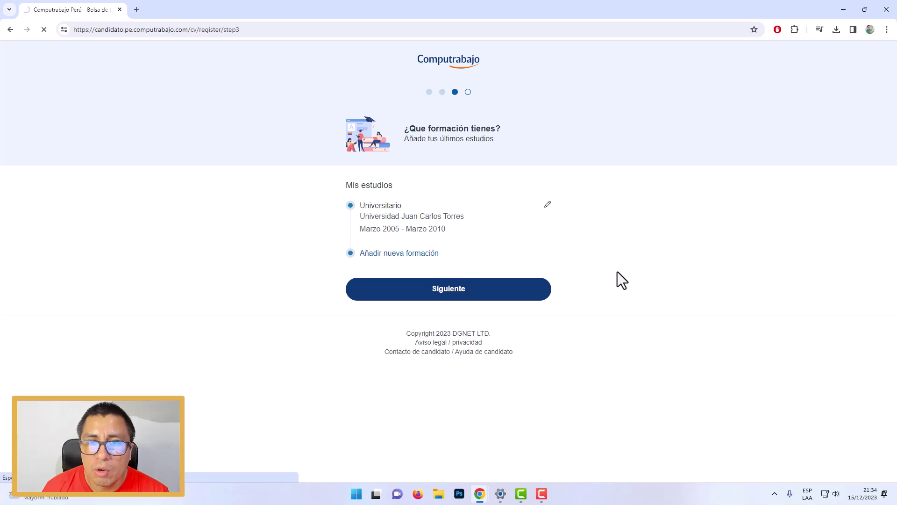
- Set the company name of the most recent job to Abogados JEA SAC, found by searching for "Abogad"
{"action": "scroll", "coordinate": [597, 274], "scroll_direction": "down", "scroll_amount": 2}
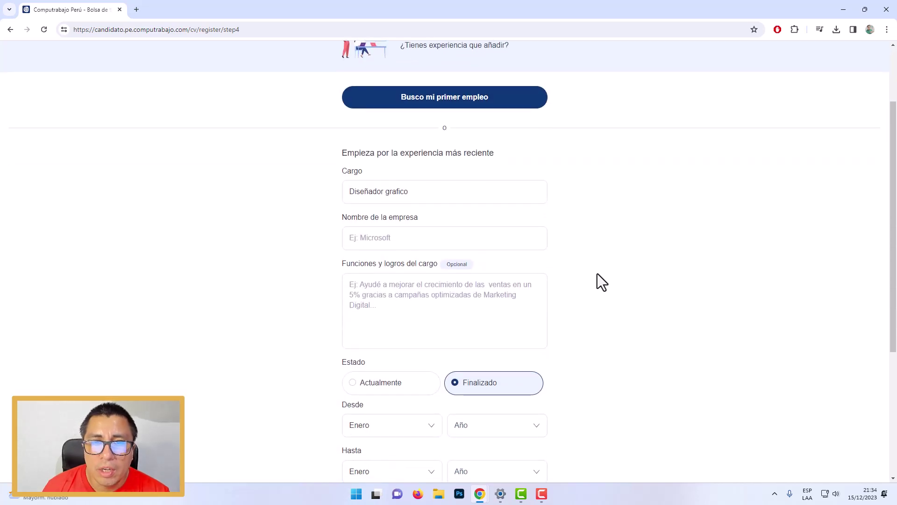
{"action": "left_click", "coordinate": [418, 192]}
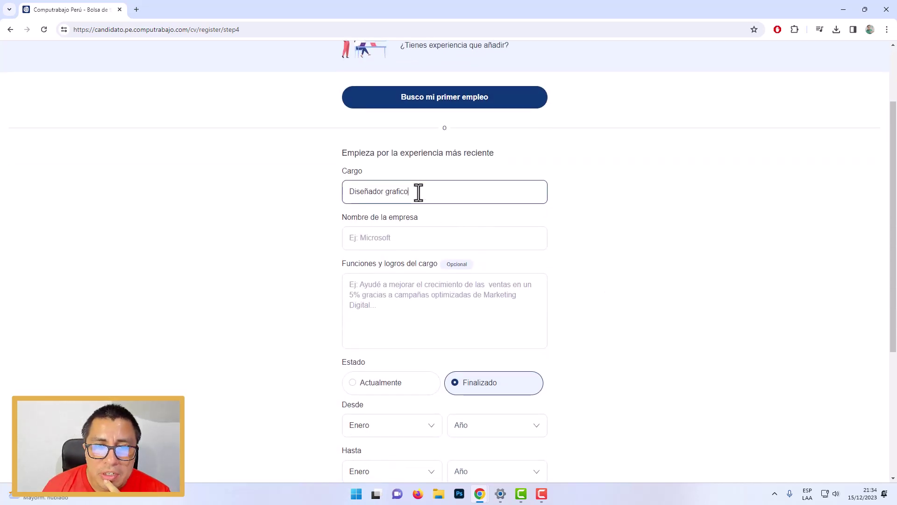
{"action": "left_click", "coordinate": [420, 241]}
{"action": "type", "text": "Jor"}
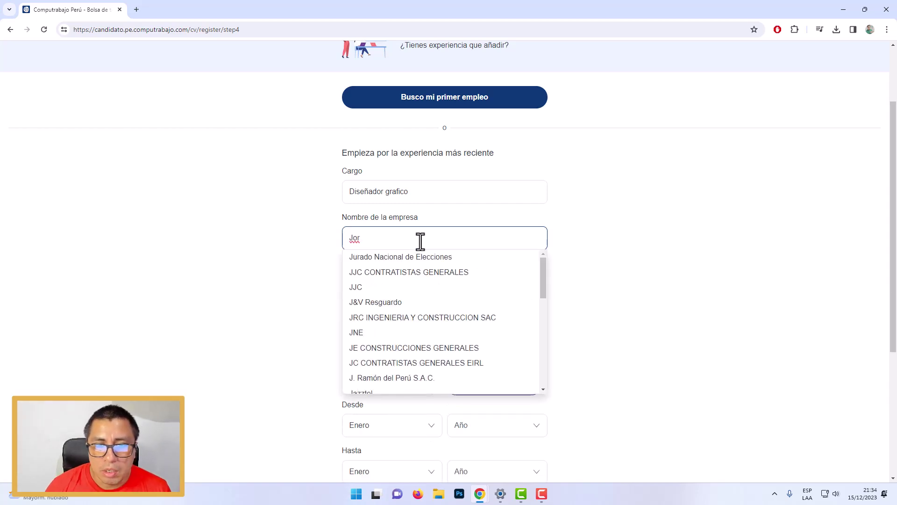
{"action": "key", "text": "ctrl+a"}
{"action": "type", "text": "Abogad"}
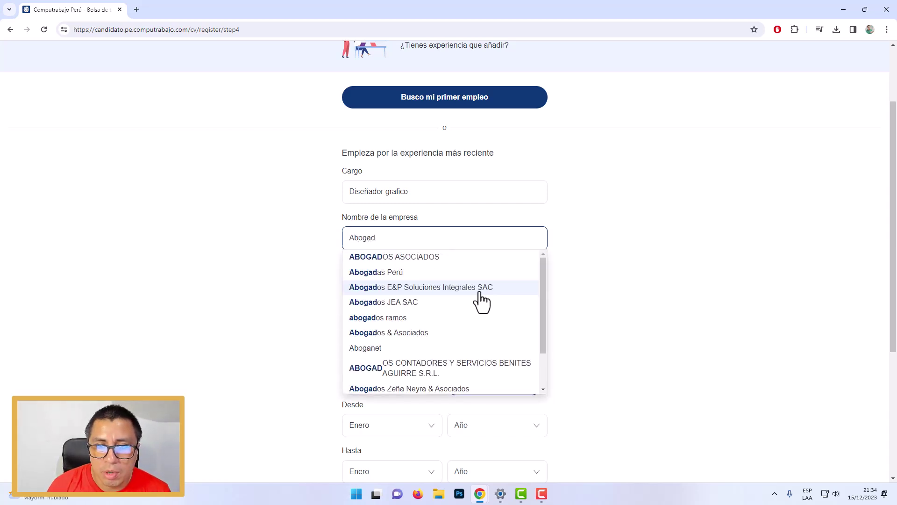
{"action": "left_click", "coordinate": [402, 302]}
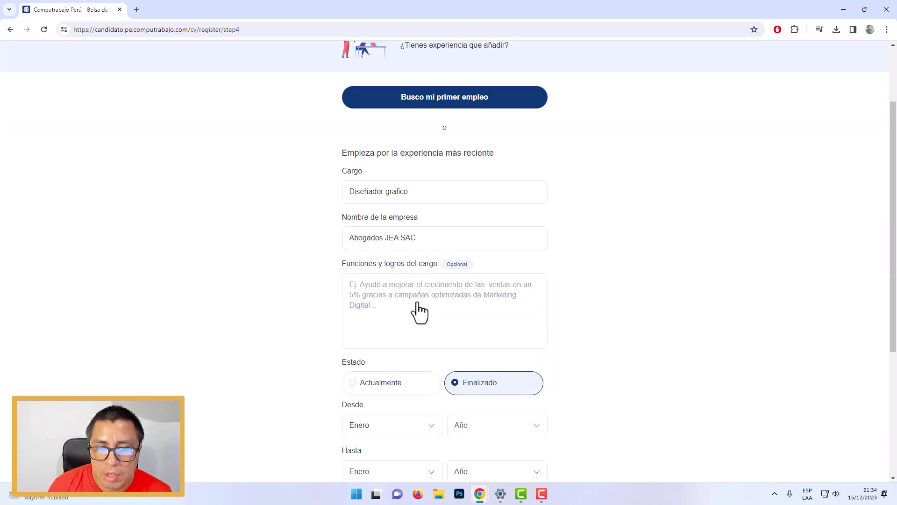
- Write "Diseñar tarjetas de presentación para los abogados" as the job's functions and achievements
{"action": "left_click", "coordinate": [427, 296]}
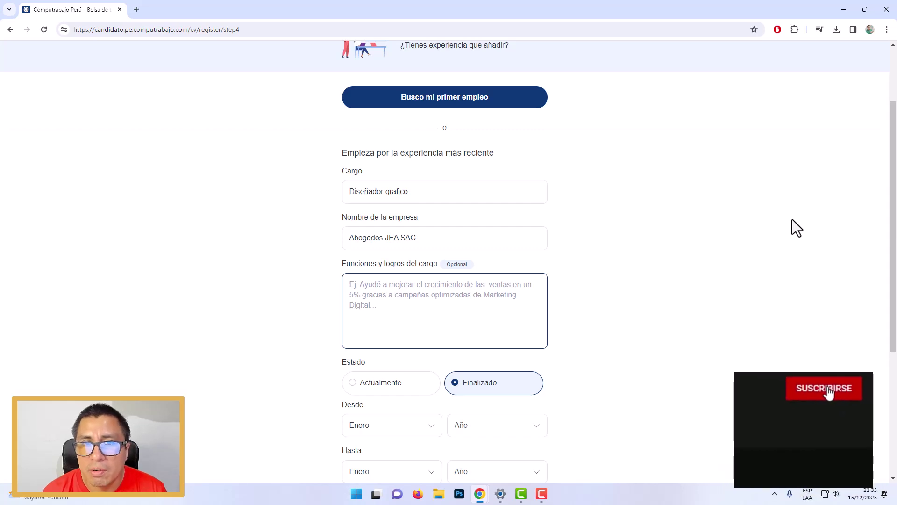
{"action": "type", "text": "Dis"}
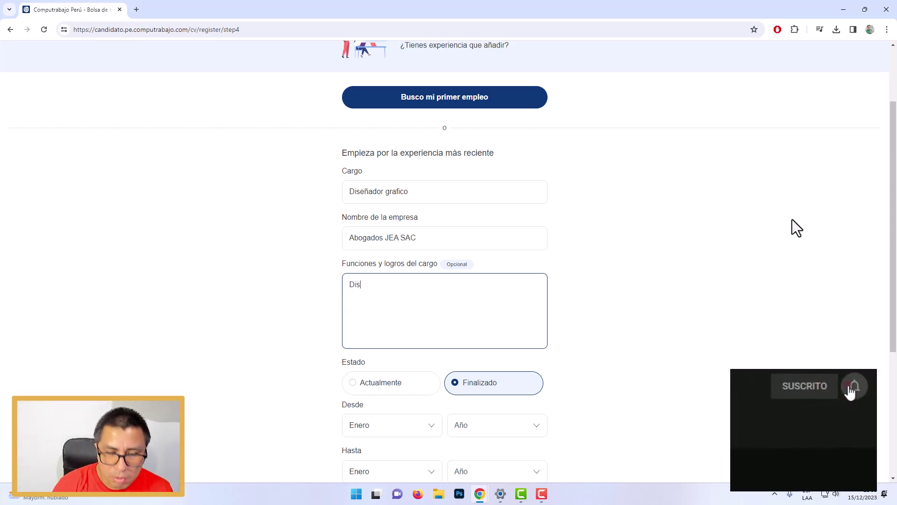
{"action": "type", "text": "eñad tarjet"}
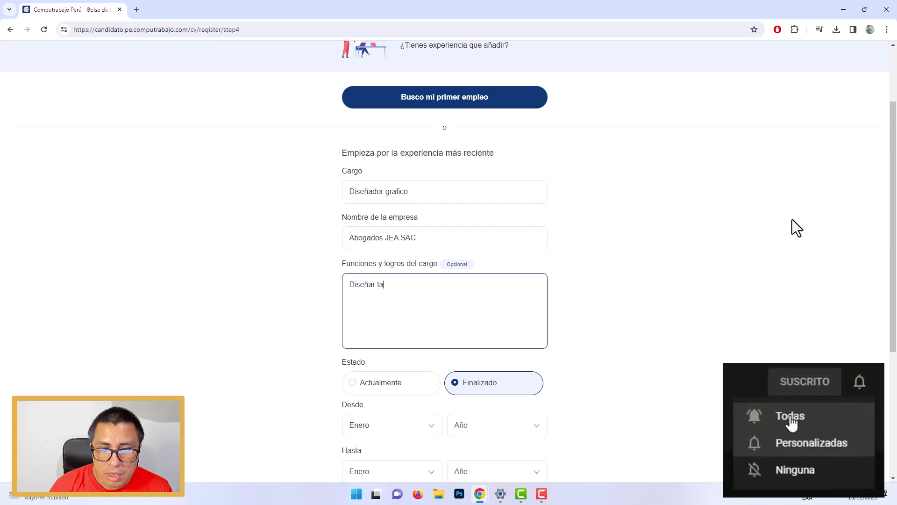
{"action": "key", "text": "BackSpace"}
{"action": "key", "text": "BackSpace"}
{"action": "type", "text": "etas de prs"}
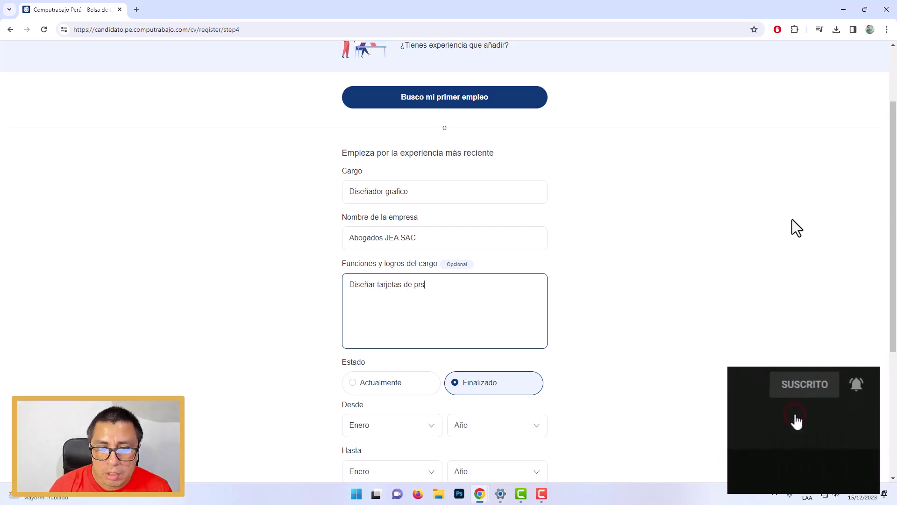
{"action": "key", "text": "BackSpace"}
{"action": "type", "text": "es"}
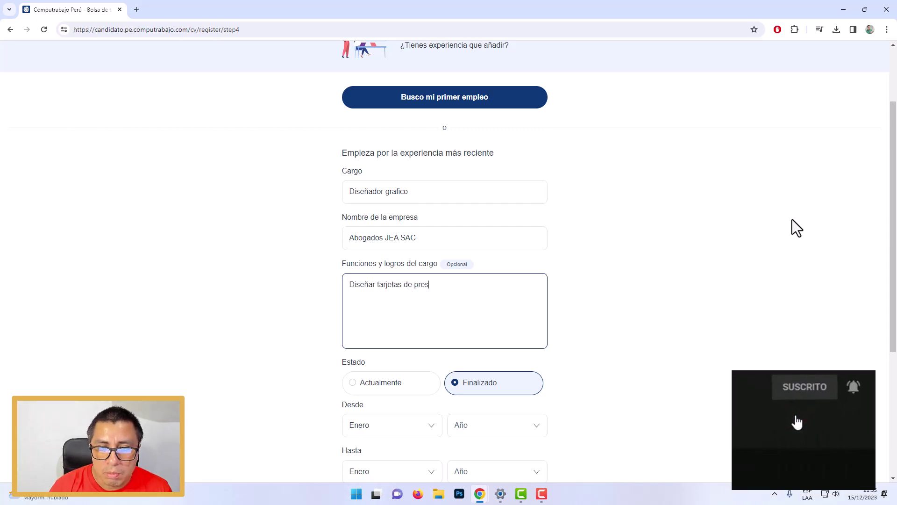
{"action": "type", "text": "etna"}
{"action": "key", "text": "BackSpace"}
{"action": "key", "text": "BackSpace"}
{"action": "type", "text": "nta"}
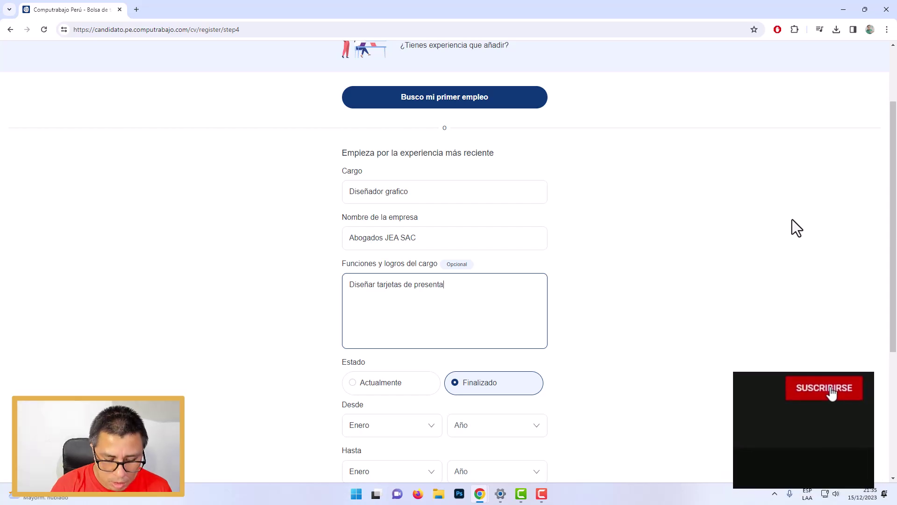
{"action": "type", "text": "ción para los ao"}
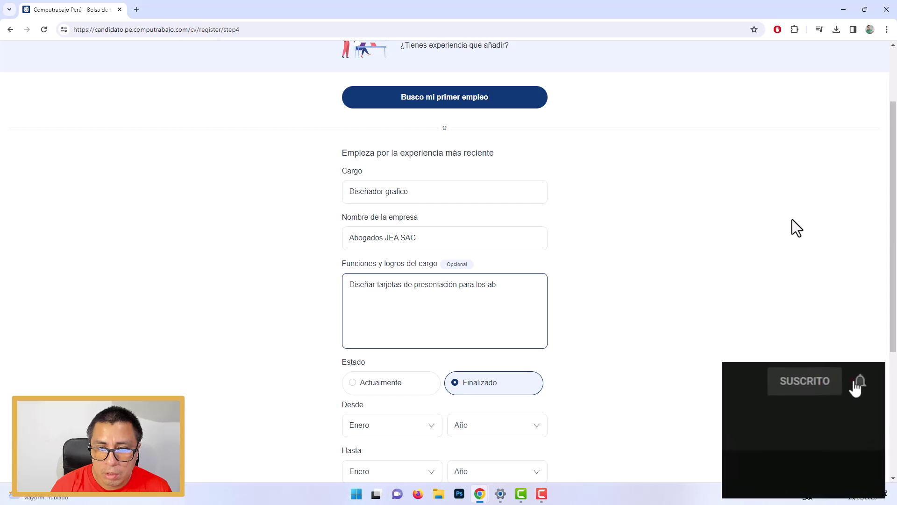
{"action": "type", "text": "ogados"}
- Format the job function as a list item with a hyphen in front and a period at its end
{"action": "type", "text": "-"}
{"action": "key", "text": "End"}
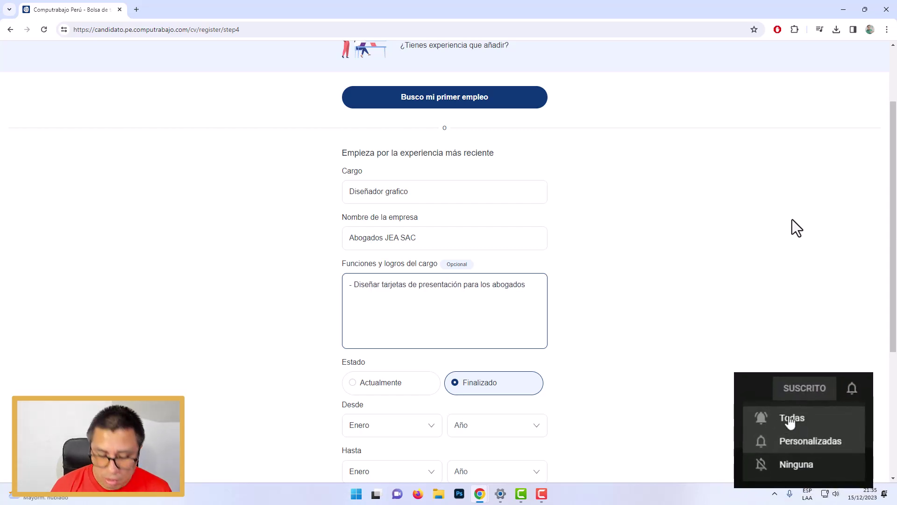
{"action": "key", "text": "BackSpace"}
{"action": "type", "text": "."}
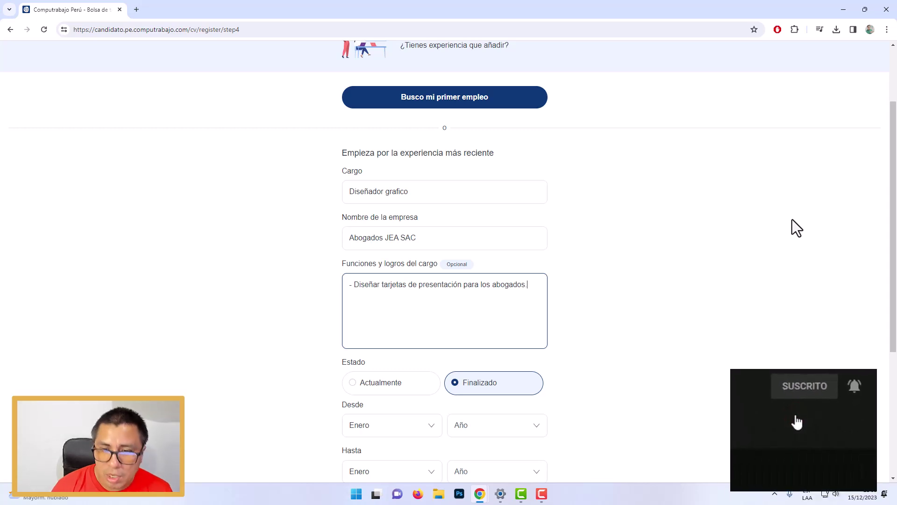
- Add a second line to the job's functions: "- Diseñar gigantografías o banners publicitarios."
{"action": "key", "text": "Return"}
{"action": "type", "text": "- "}
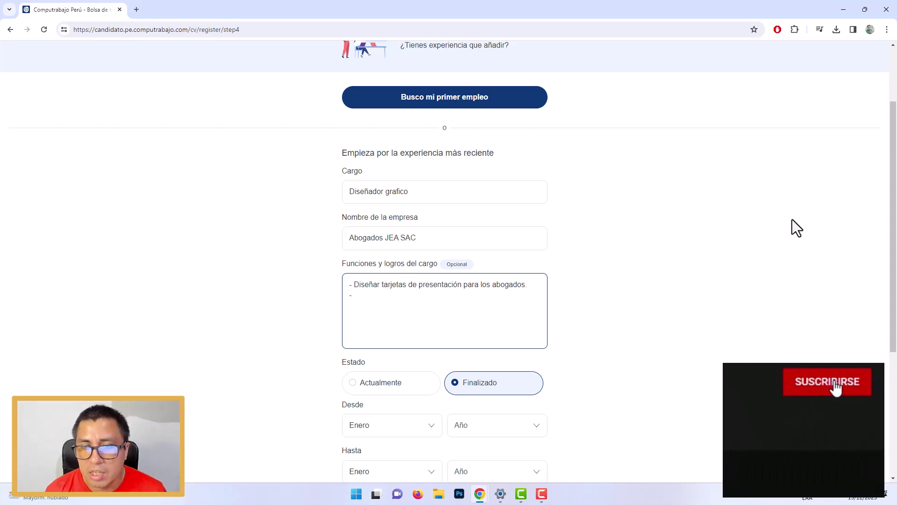
{"action": "type", "text": "Diseñar"}
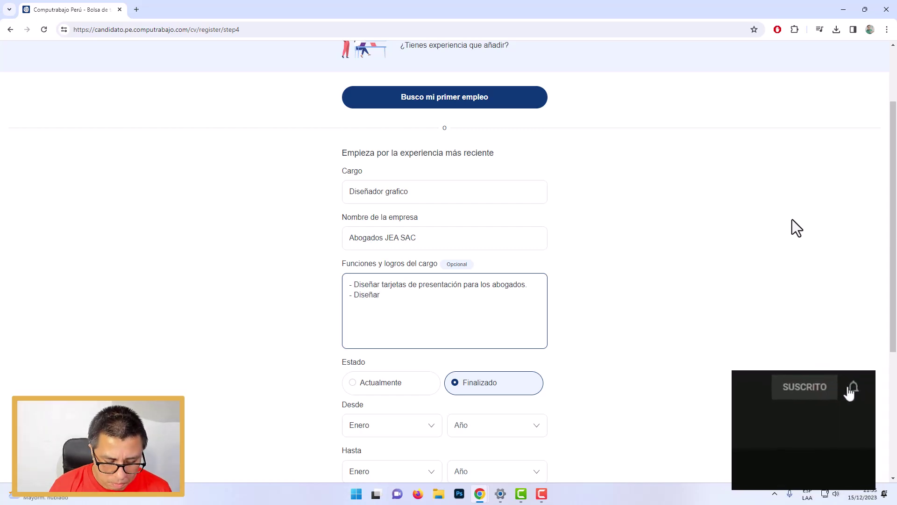
{"action": "type", "text": " gigantografías o banners "}
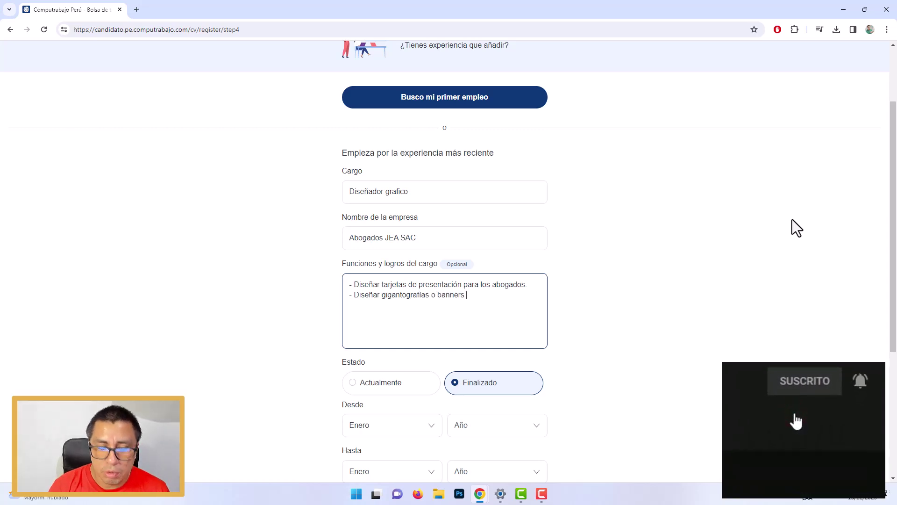
{"action": "type", "text": "publicitarios. "}
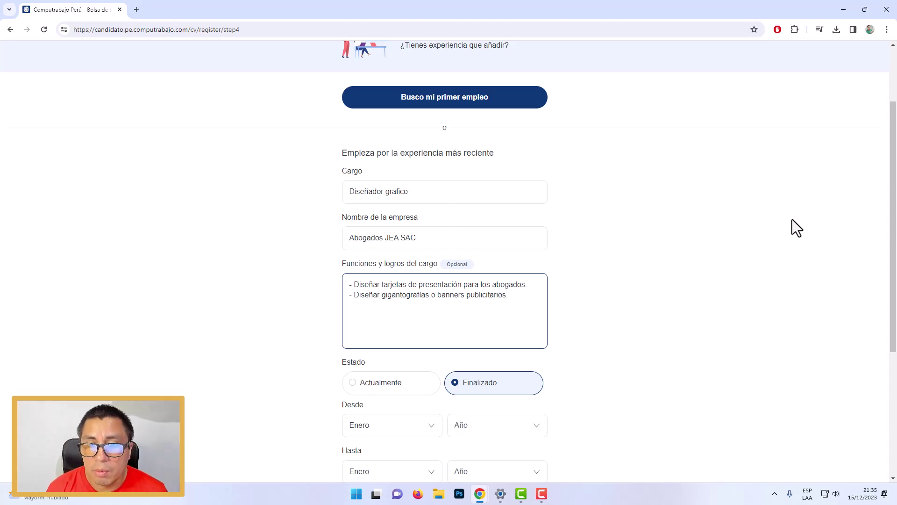
- Add a third line to the job's functions: "- Otras tareas más."
{"action": "type", "text": "- Otras"}
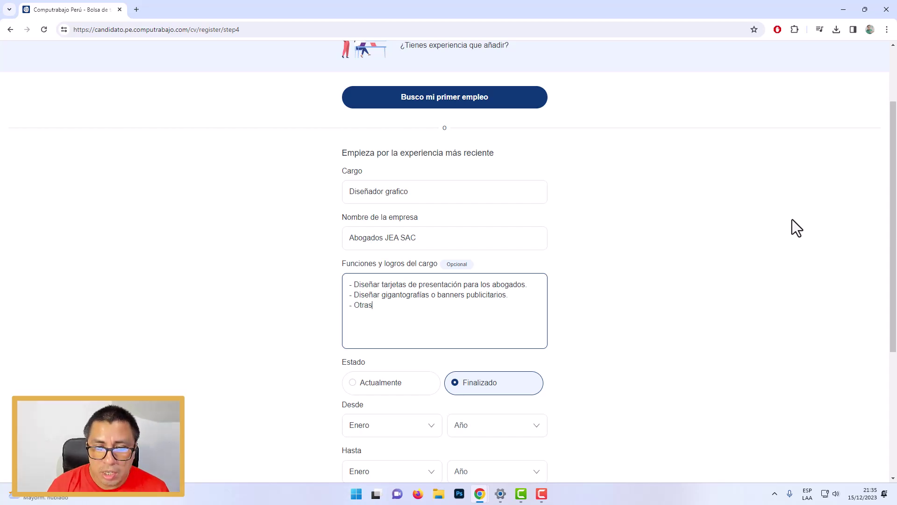
{"action": "type", "text": " tareas más"}
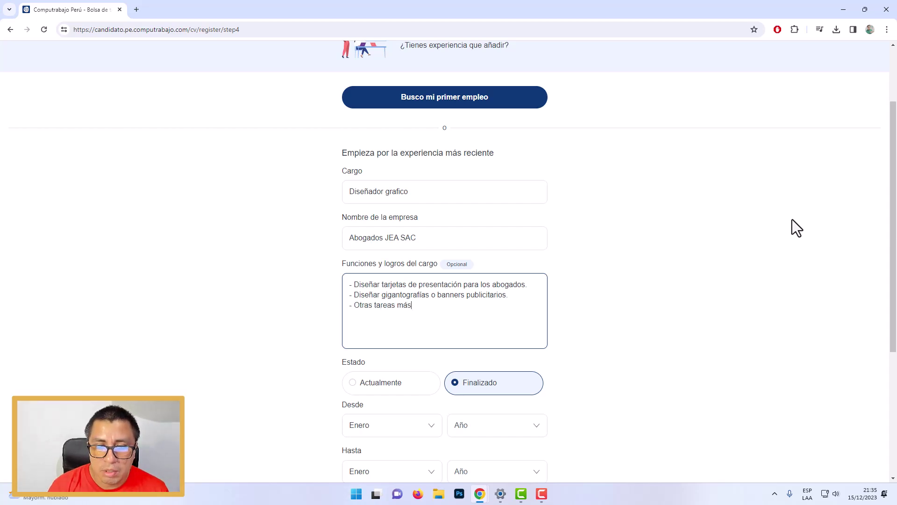
{"action": "type", "text": "."}
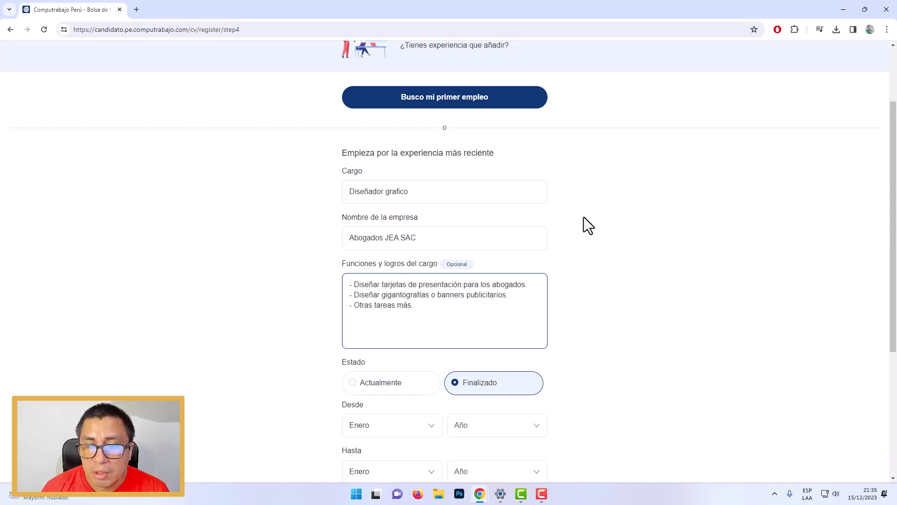
- Set the start date of the job to Febrero 2013
{"action": "scroll", "coordinate": [668, 253], "scroll_direction": "down", "scroll_amount": 4}
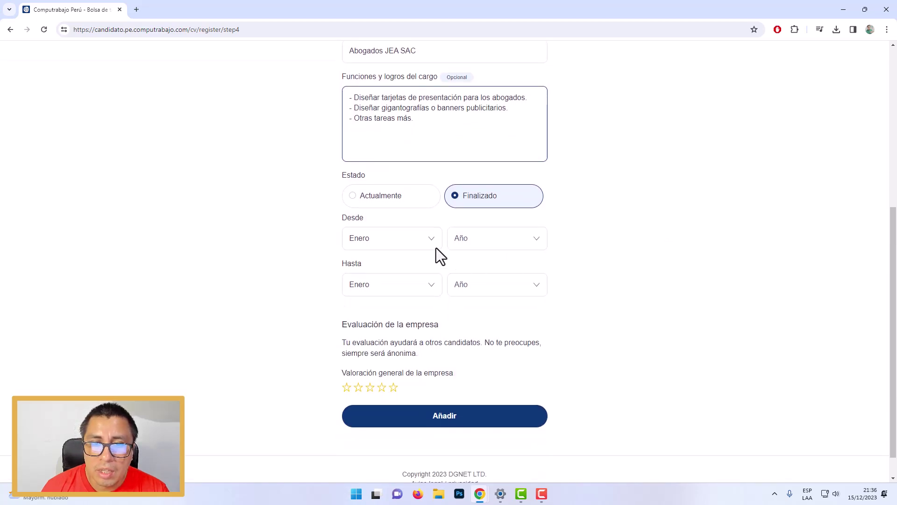
{"action": "left_click", "coordinate": [432, 240]}
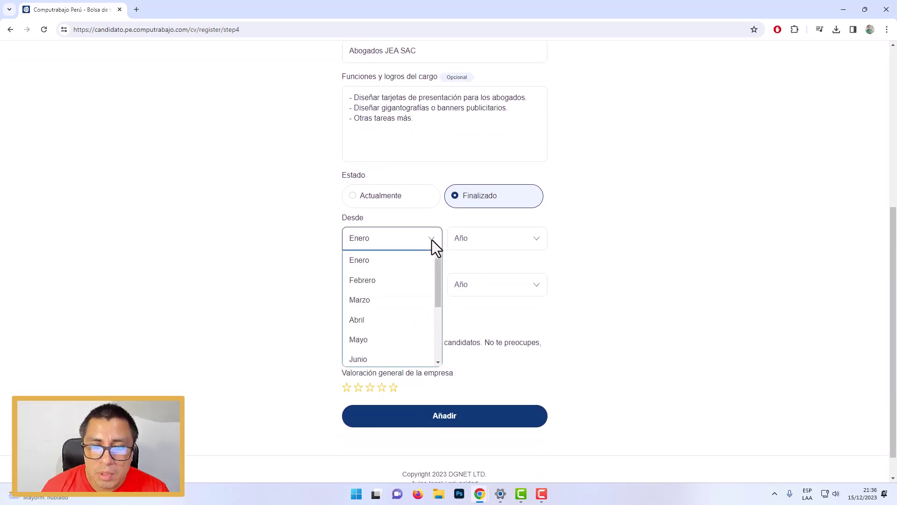
{"action": "left_click", "coordinate": [392, 281]}
{"action": "left_click", "coordinate": [533, 238]}
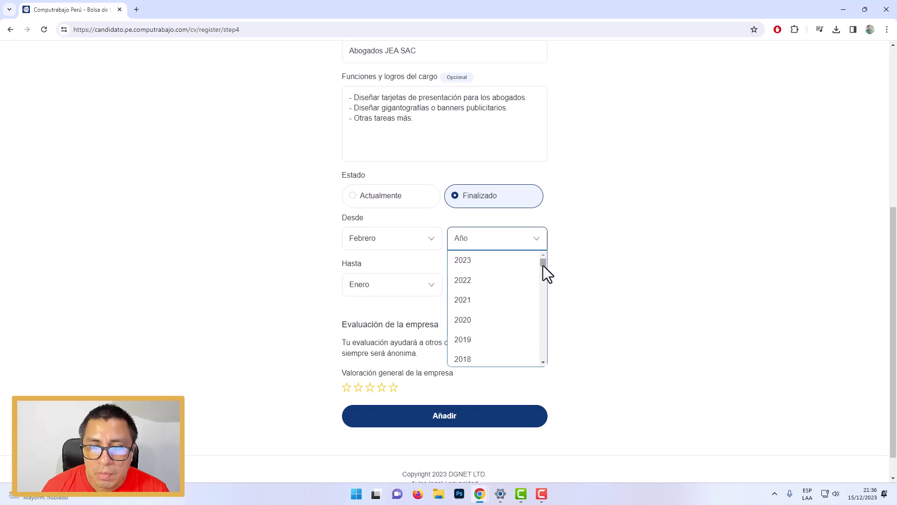
{"action": "left_click_drag", "start_coordinate": [543, 266], "coordinate": [543, 273]}
{"action": "left_click", "coordinate": [479, 309]}
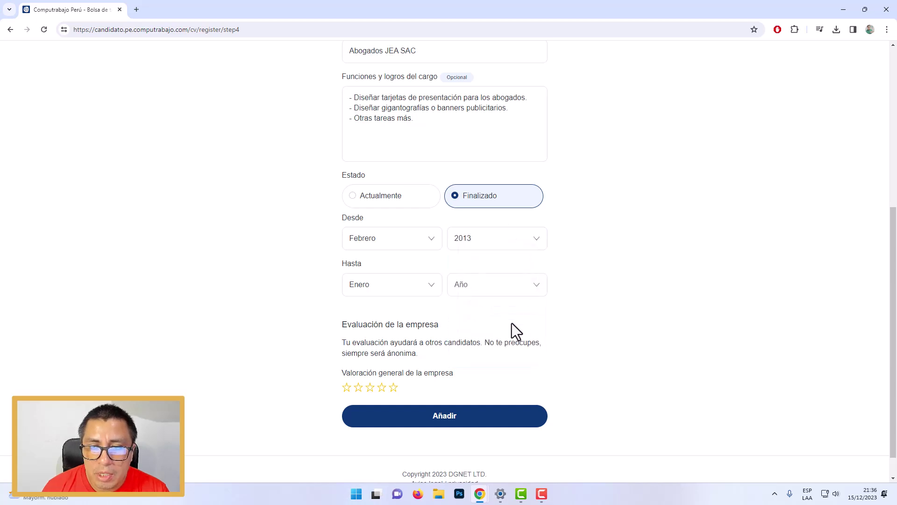
- Set the end date of the job to Abril 2015
{"action": "left_click", "coordinate": [424, 285]}
{"action": "left_click", "coordinate": [389, 364]}
{"action": "left_click", "coordinate": [541, 287]}
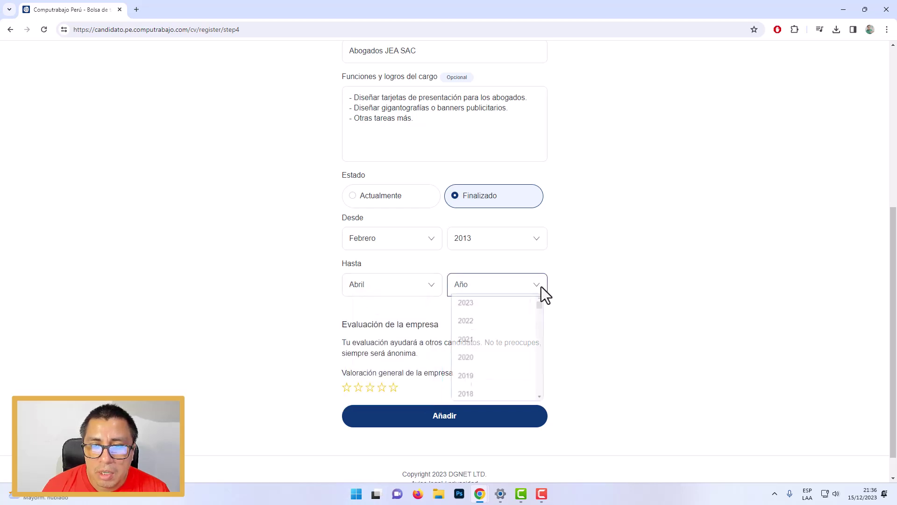
{"action": "scroll", "coordinate": [500, 363], "scroll_direction": "down", "scroll_amount": 2}
{"action": "left_click", "coordinate": [504, 370]}
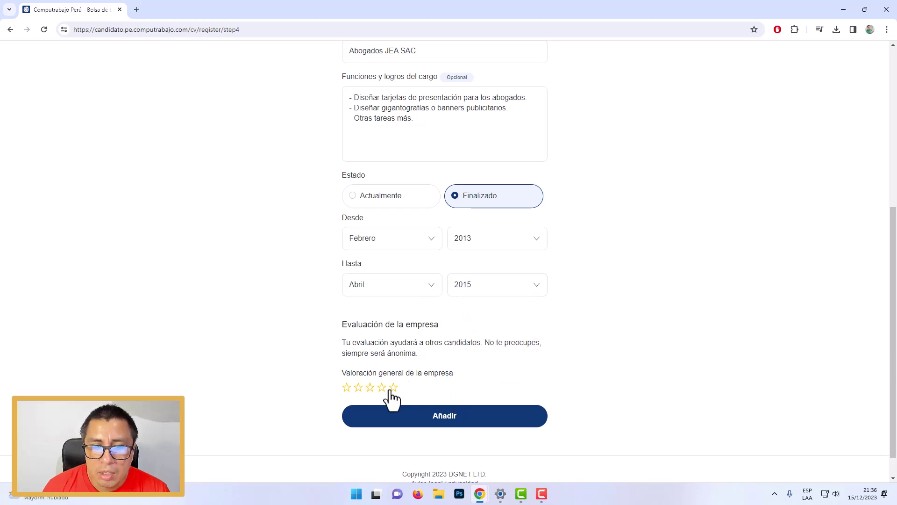
- Give the company an overall rating of five stars with the opinion "La empresa es muy buena para trabajar."
{"action": "scroll", "coordinate": [424, 390], "scroll_direction": "down", "scroll_amount": 1}
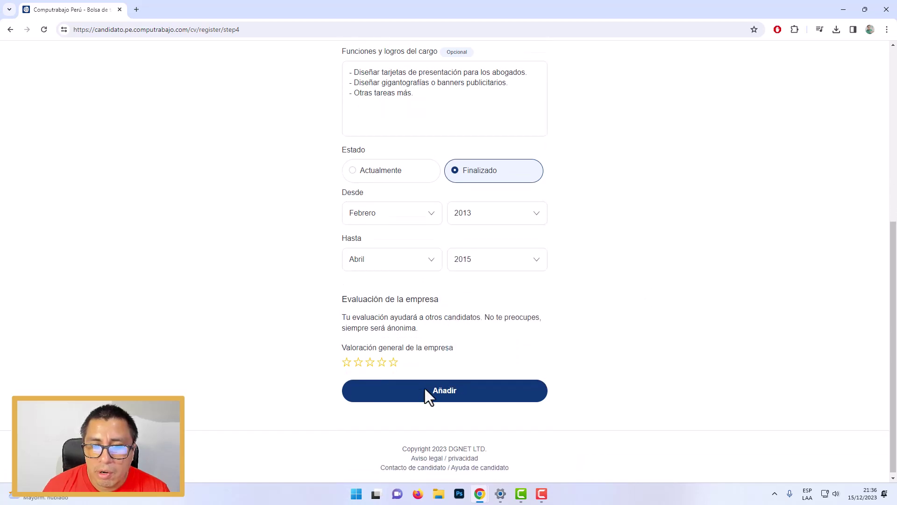
{"action": "left_click", "coordinate": [394, 359]}
{"action": "scroll", "coordinate": [527, 325], "scroll_direction": "down", "scroll_amount": 3}
{"action": "left_click", "coordinate": [483, 264]}
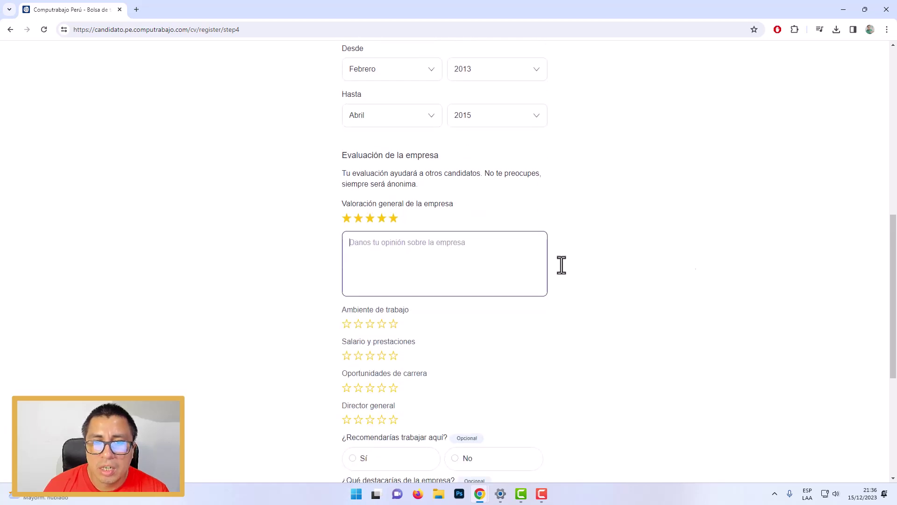
{"action": "type", "text": "La"}
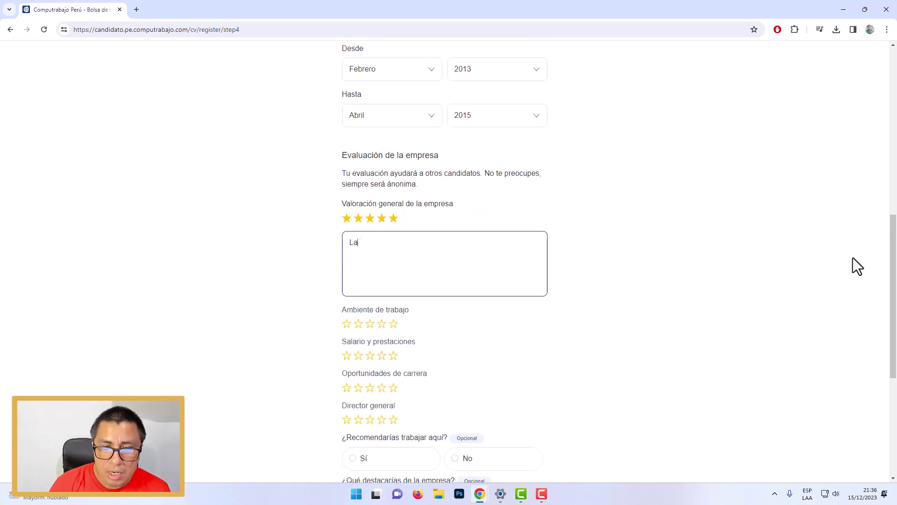
{"action": "type", "text": " empresa es muy buena para "}
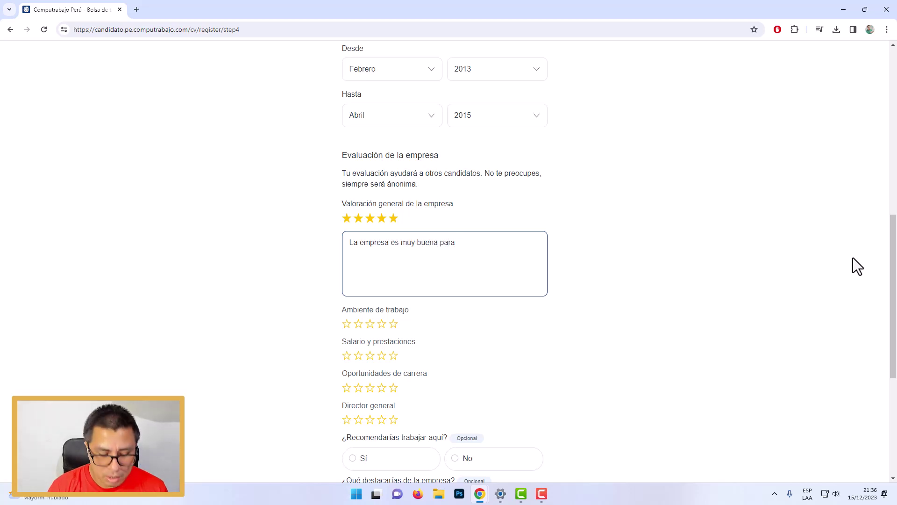
{"action": "type", "text": "traba"}
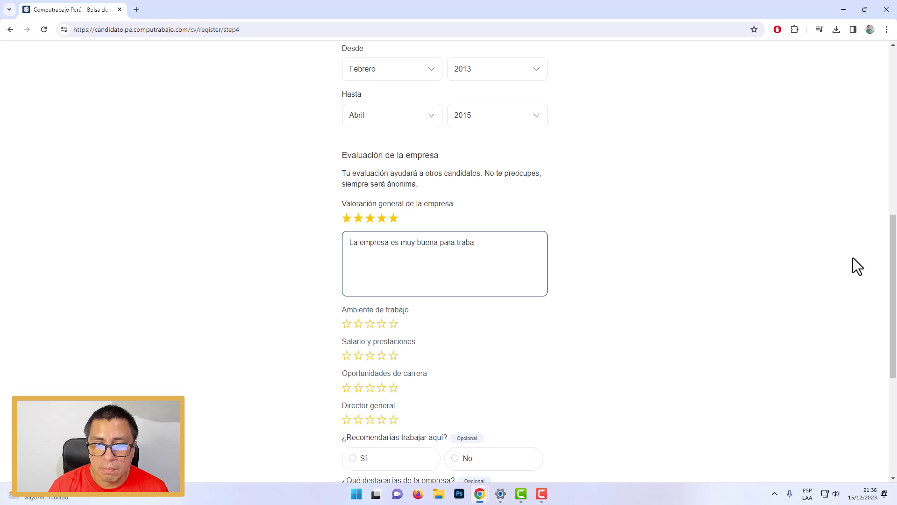
{"action": "type", "text": "arjar."}
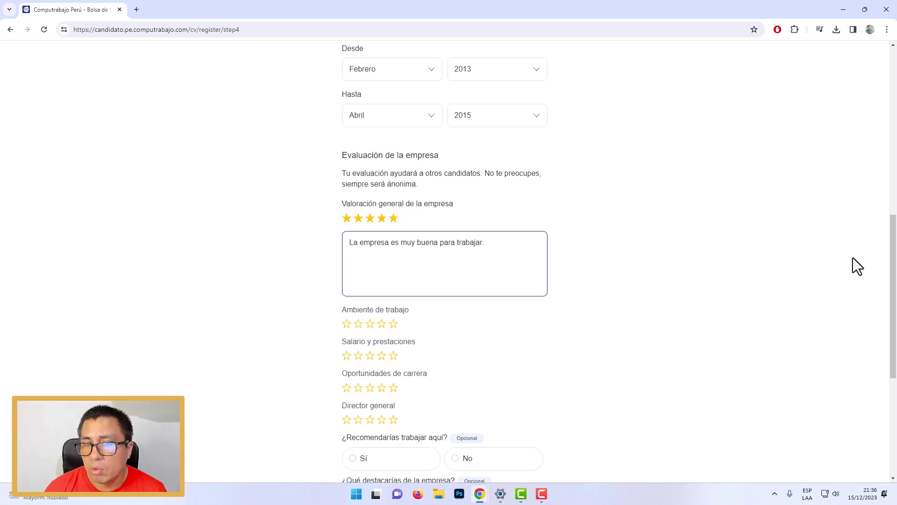
- Rate the work environment, salary and benefits, career opportunities and general director with five stars each
{"action": "scroll", "coordinate": [301, 257], "scroll_direction": "down", "scroll_amount": 2}
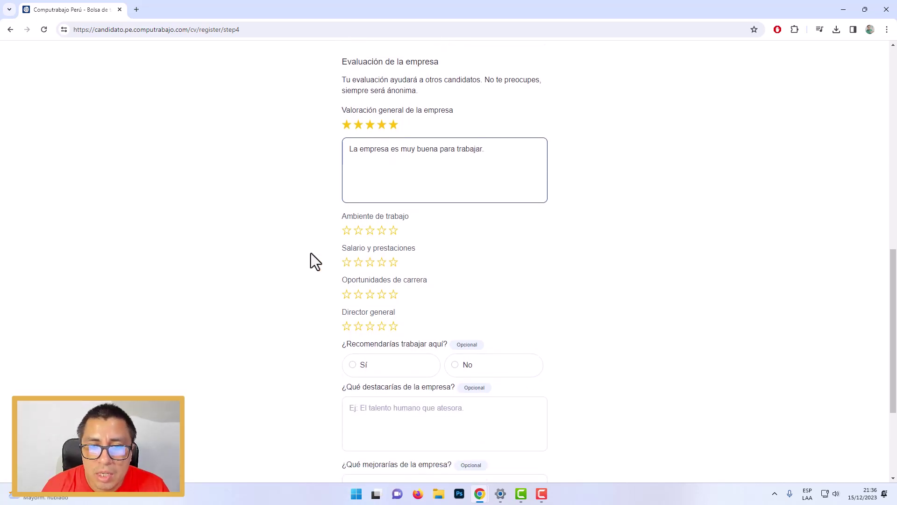
{"action": "left_click", "coordinate": [390, 231]}
{"action": "left_click", "coordinate": [394, 262]}
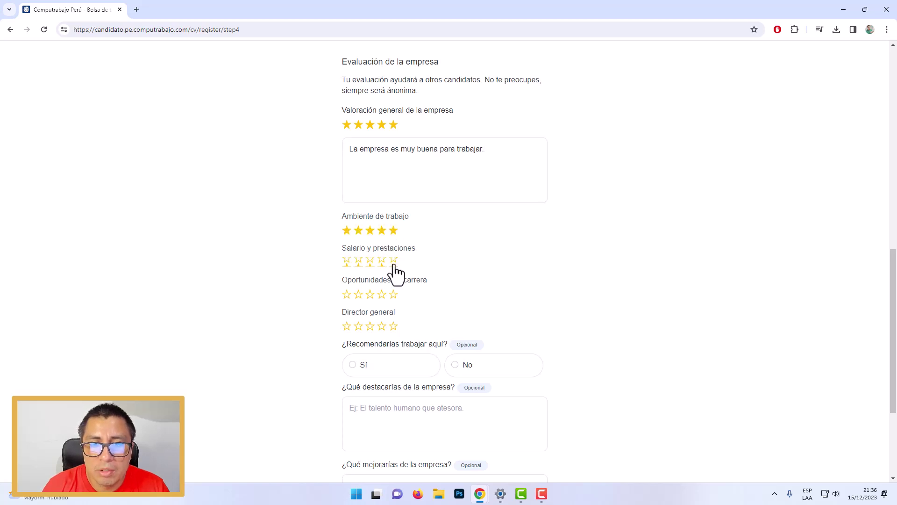
{"action": "left_click", "coordinate": [394, 294]}
{"action": "left_click", "coordinate": [394, 326]}
- Answer Sí to recommending the company as a workplace and add the completed work experience
{"action": "scroll", "coordinate": [537, 325], "scroll_direction": "down", "scroll_amount": 2}
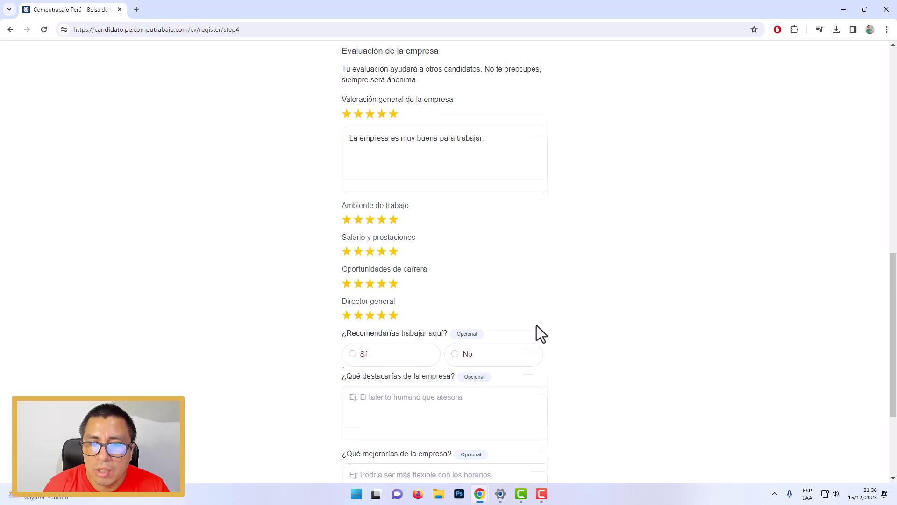
{"action": "scroll", "coordinate": [555, 332], "scroll_direction": "down", "scroll_amount": 1}
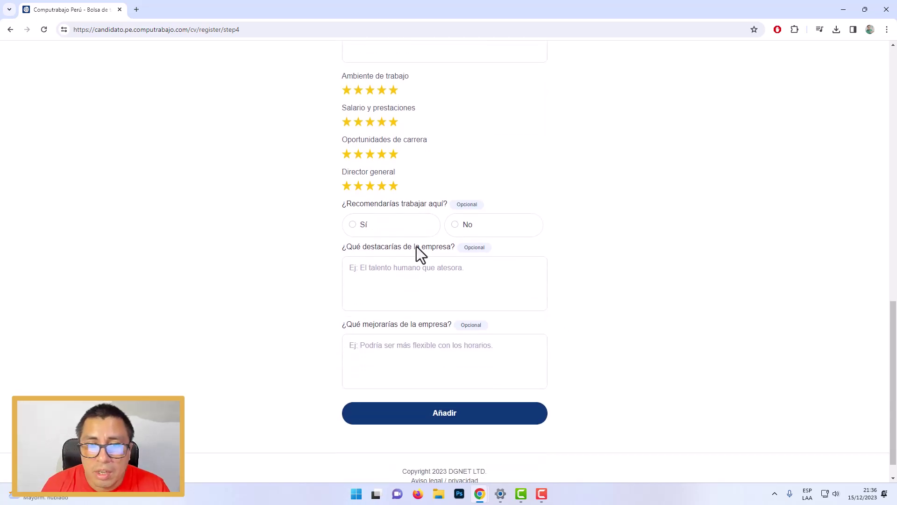
{"action": "left_click", "coordinate": [364, 230]}
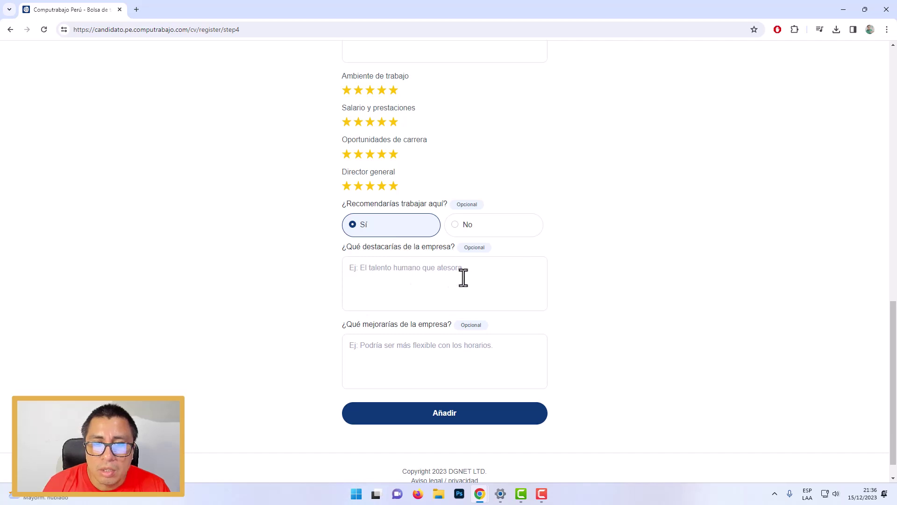
{"action": "left_click_drag", "start_coordinate": [371, 247], "coordinate": [439, 247]}
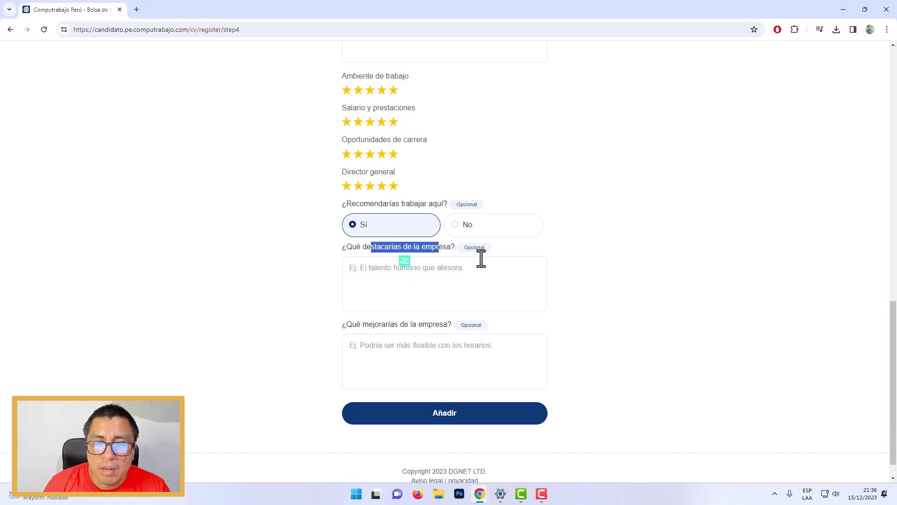
{"action": "left_click_drag", "start_coordinate": [388, 324], "coordinate": [496, 318]}
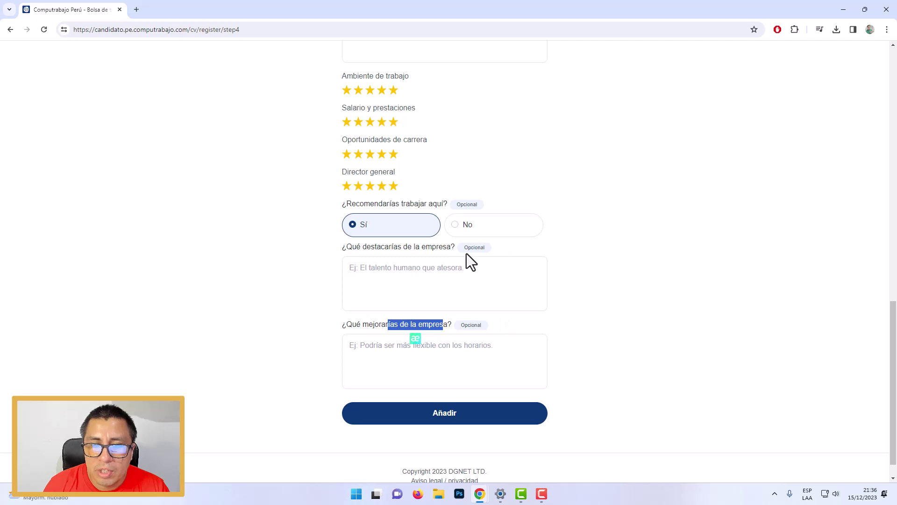
{"action": "left_click", "coordinate": [638, 355]}
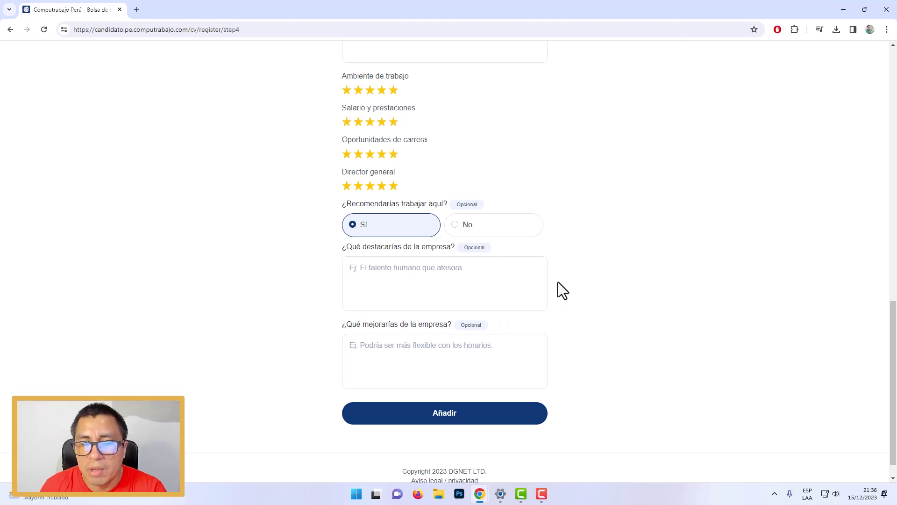
{"action": "left_click", "coordinate": [465, 409]}
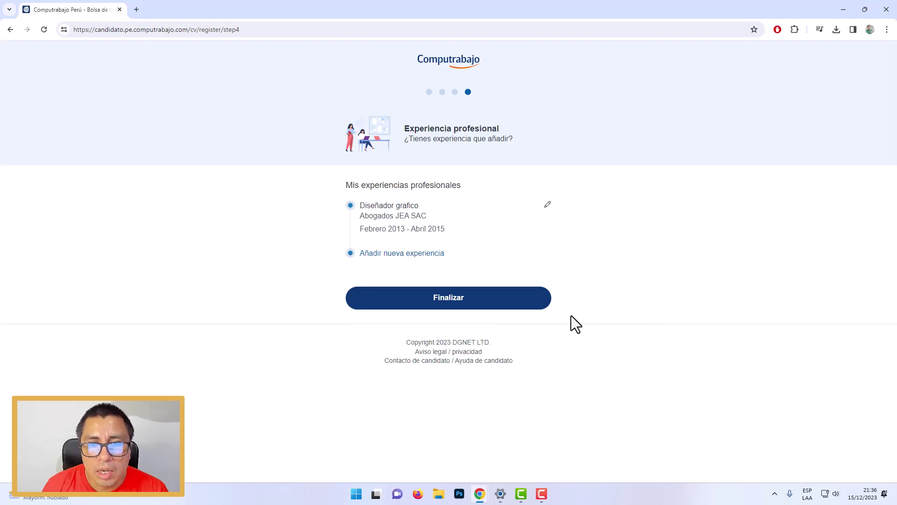
- Finish the registration and access the CV from the candidate's home area
{"action": "left_click", "coordinate": [450, 303]}
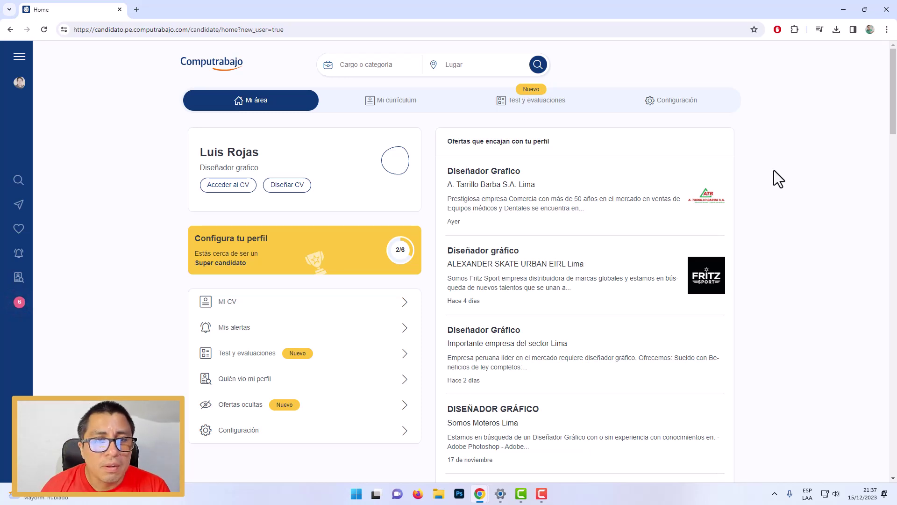
{"action": "left_click", "coordinate": [229, 186]}
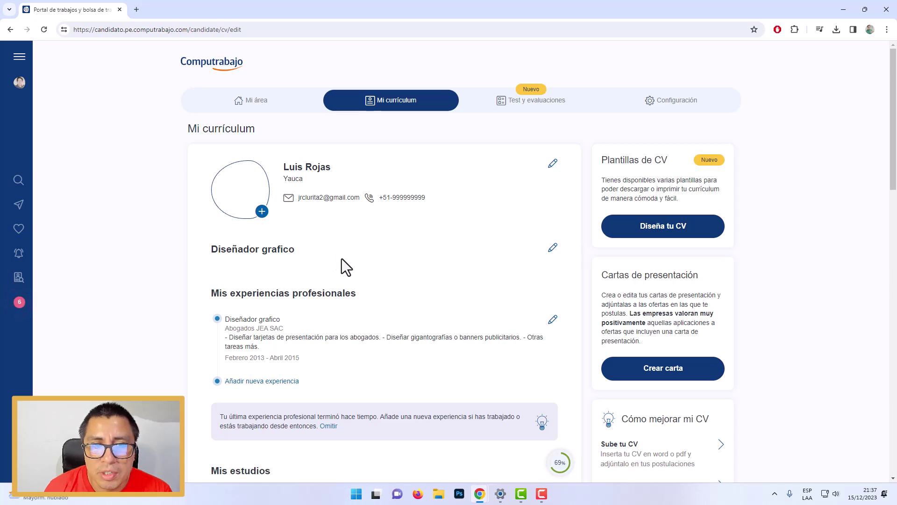
- Examine the fields of the form for adding a new work experience and close it without saving
{"action": "scroll", "coordinate": [341, 257], "scroll_direction": "down", "scroll_amount": 2}
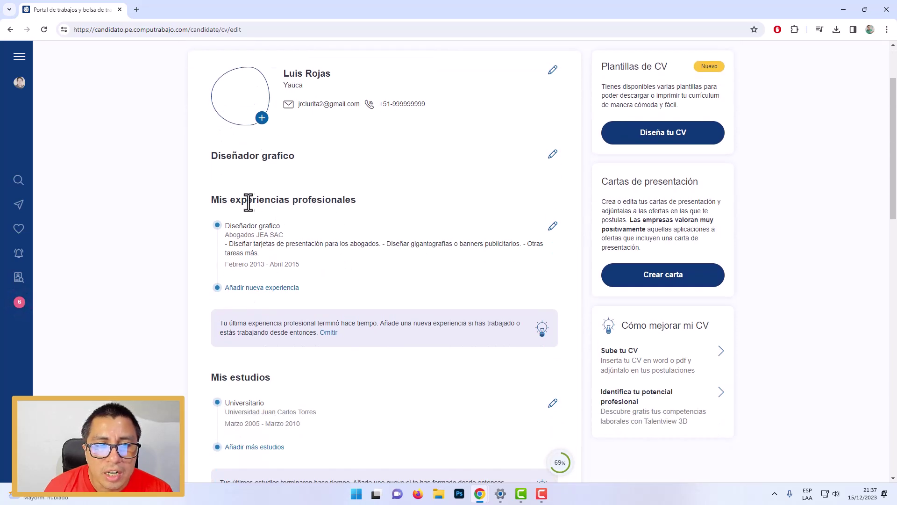
{"action": "left_click_drag", "start_coordinate": [234, 200], "coordinate": [363, 199]}
{"action": "left_click", "coordinate": [313, 232]}
{"action": "left_click", "coordinate": [262, 288]}
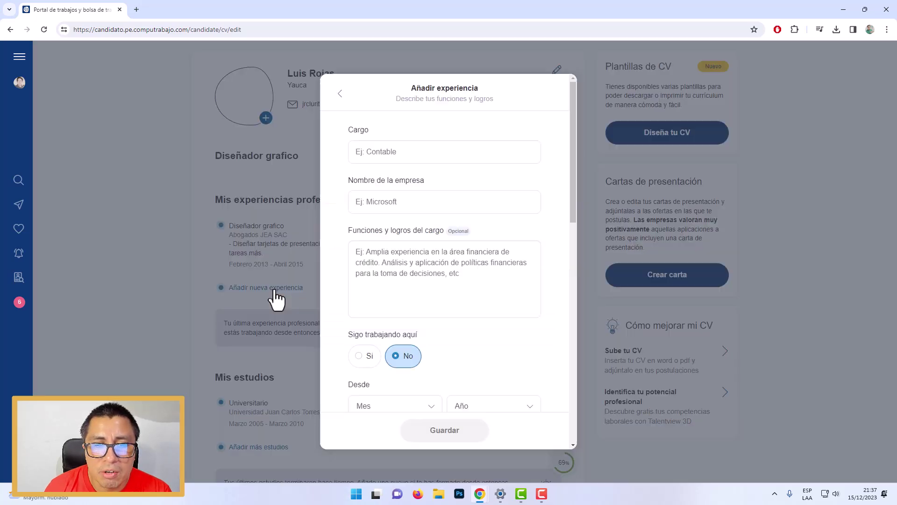
{"action": "scroll", "coordinate": [486, 282], "scroll_direction": "down", "scroll_amount": 1}
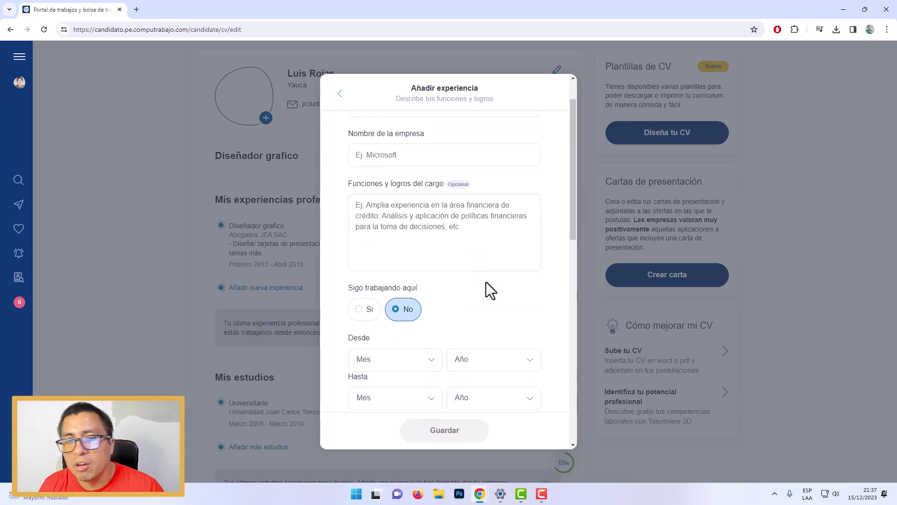
{"action": "scroll", "coordinate": [492, 276], "scroll_direction": "down", "scroll_amount": 4}
{"action": "scroll", "coordinate": [553, 271], "scroll_direction": "down", "scroll_amount": 2}
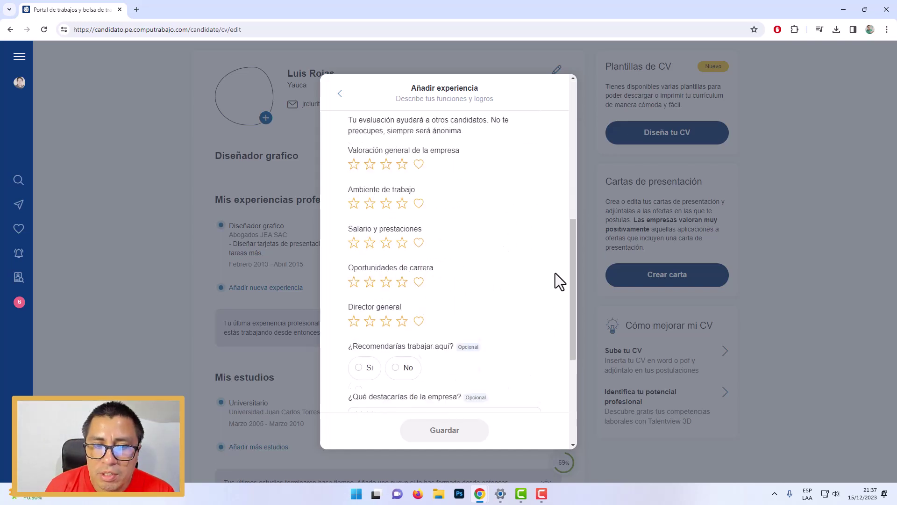
{"action": "left_click", "coordinate": [635, 274]}
- Examine the form for adding more studies under Mis estudios and close it without saving
{"action": "scroll", "coordinate": [185, 324], "scroll_direction": "down", "scroll_amount": 4}
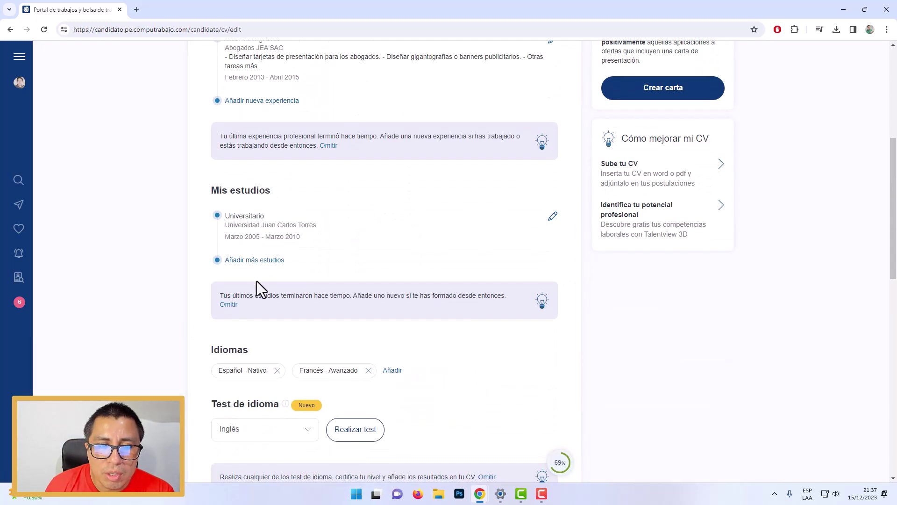
{"action": "left_click", "coordinate": [262, 262]}
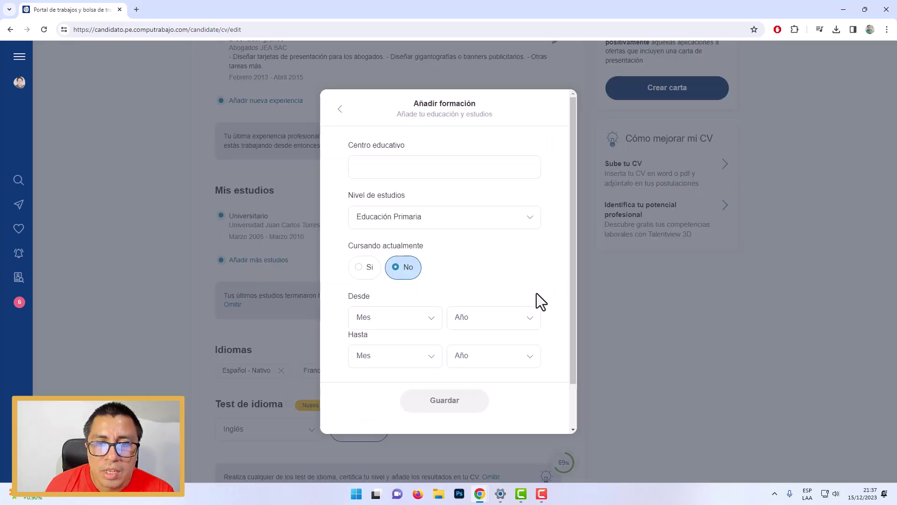
{"action": "scroll", "coordinate": [561, 293], "scroll_direction": "down", "scroll_amount": 1}
{"action": "left_click", "coordinate": [654, 286]}
- Add Microsoft Word to the computer skills (Conocimientos informáticos) of the CV
{"action": "scroll", "coordinate": [543, 299], "scroll_direction": "down", "scroll_amount": 3}
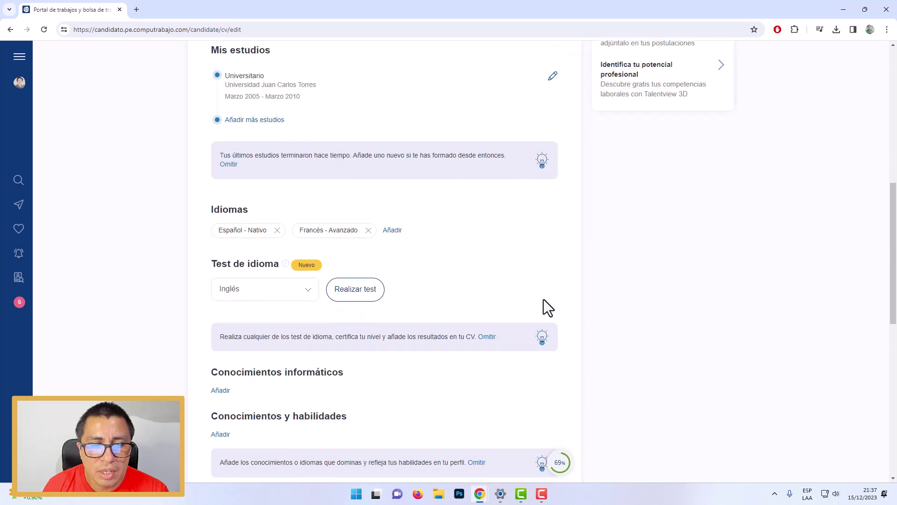
{"action": "scroll", "coordinate": [544, 299], "scroll_direction": "down", "scroll_amount": 4}
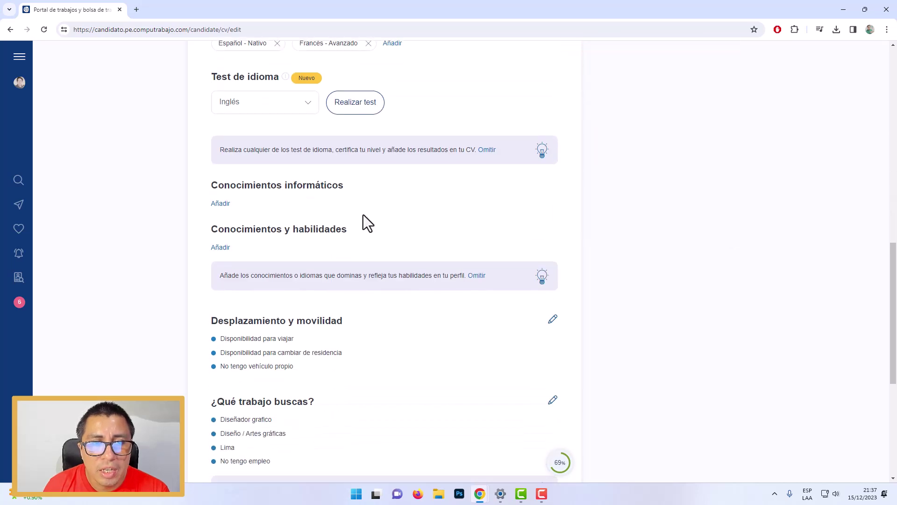
{"action": "left_click", "coordinate": [224, 210]}
{"action": "left_click", "coordinate": [293, 226]}
{"action": "type", "text": "word"}
{"action": "left_click", "coordinate": [279, 241]}
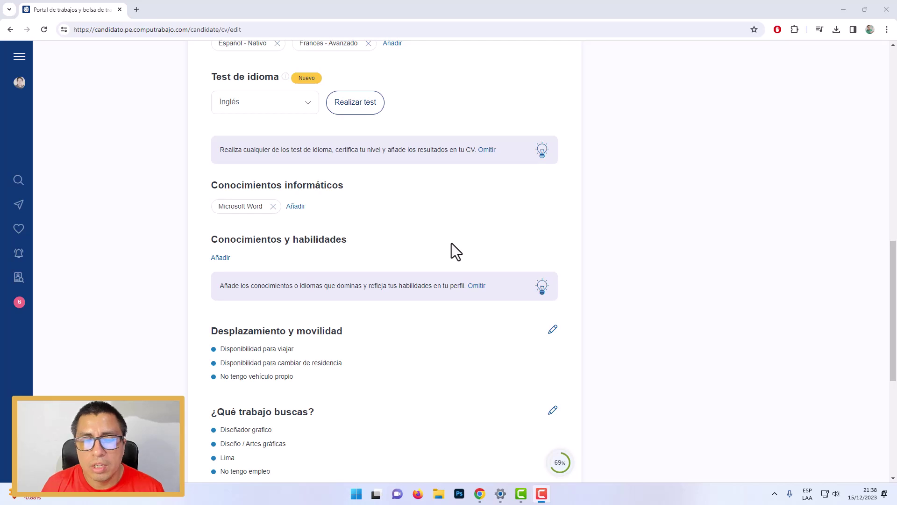
- Add Microsoft Excel to the computer skills of the CV
{"action": "left_click", "coordinate": [295, 206]}
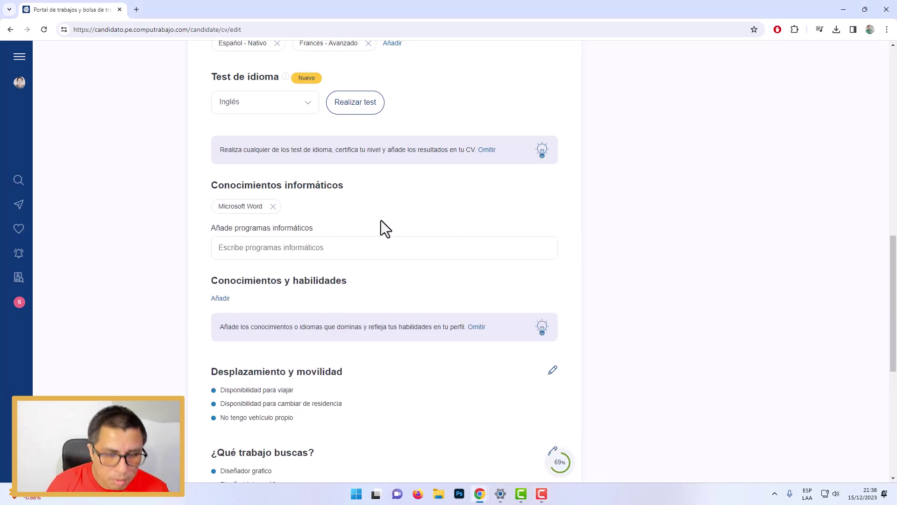
{"action": "left_click", "coordinate": [308, 248]}
{"action": "type", "text": "exc"}
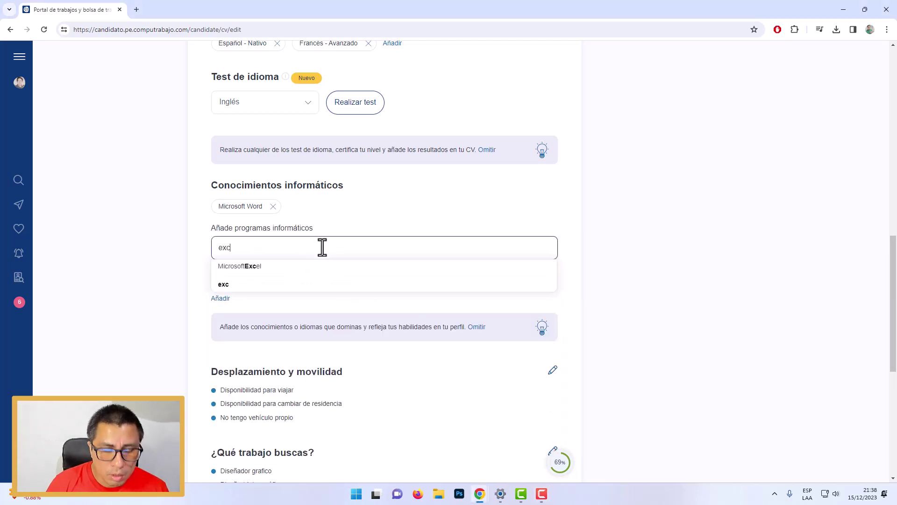
{"action": "left_click", "coordinate": [296, 267]}
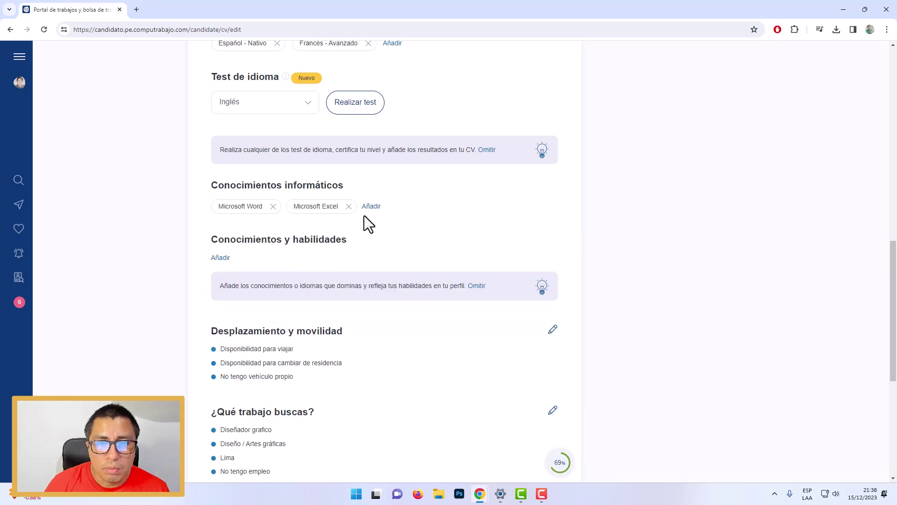
- Add Adobe Photoshop to the computer skills of the CV
{"action": "left_click", "coordinate": [371, 207]}
{"action": "left_click", "coordinate": [344, 246]}
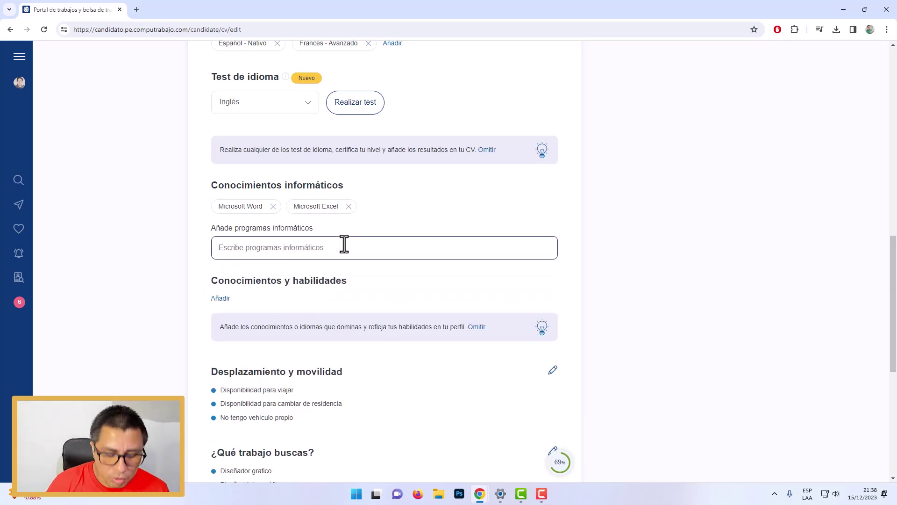
{"action": "type", "text": "phot"}
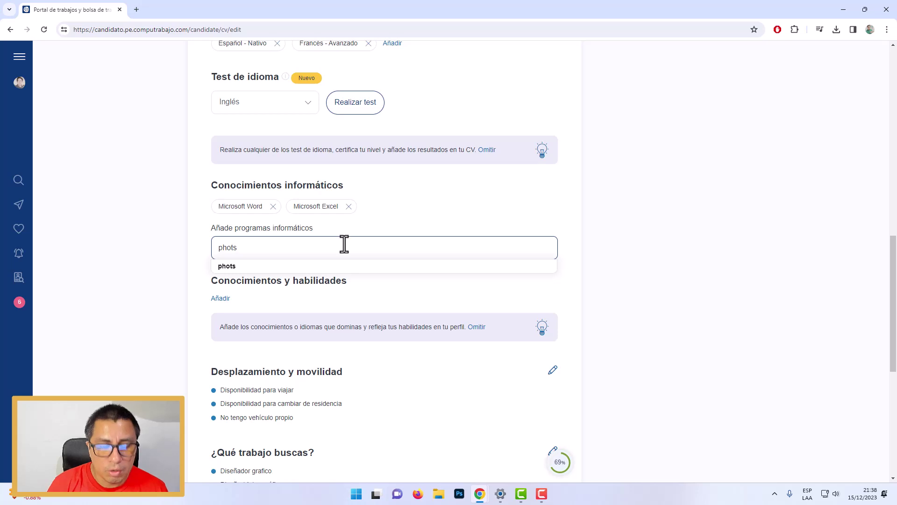
{"action": "type", "text": "s"}
{"action": "key", "text": "BackSpace"}
{"action": "type", "text": "oshopAdobe"}
{"action": "key", "text": "ctrl+Delete"}
{"action": "type", "text": "Photoshop"}
{"action": "left_click", "coordinate": [273, 266]}
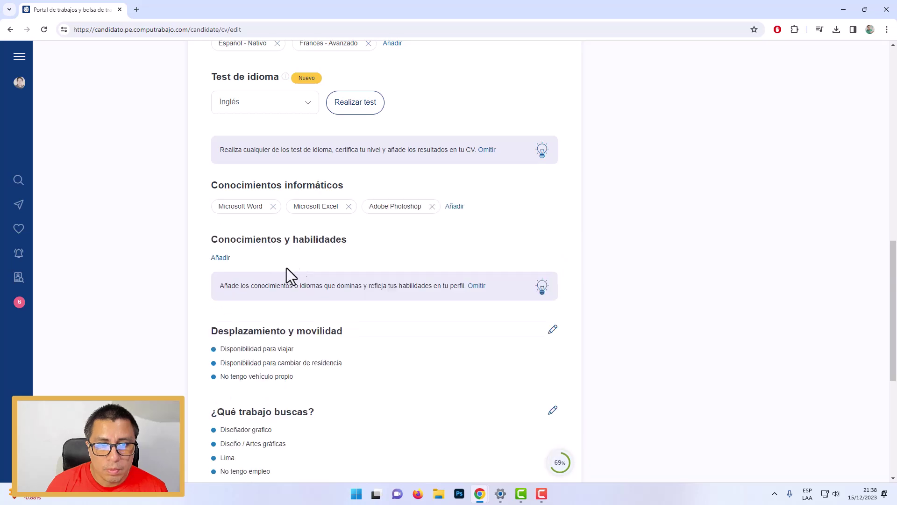
- Add Adobe Photoshop to Conocimientos y habilidades in the CV and remove it from Conocimientos informáticos
{"action": "left_click", "coordinate": [454, 208]}
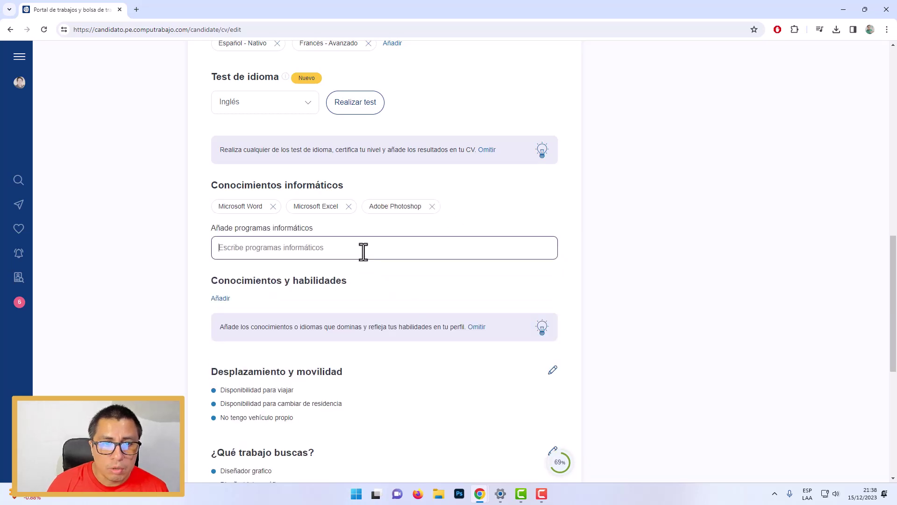
{"action": "left_click", "coordinate": [575, 279]}
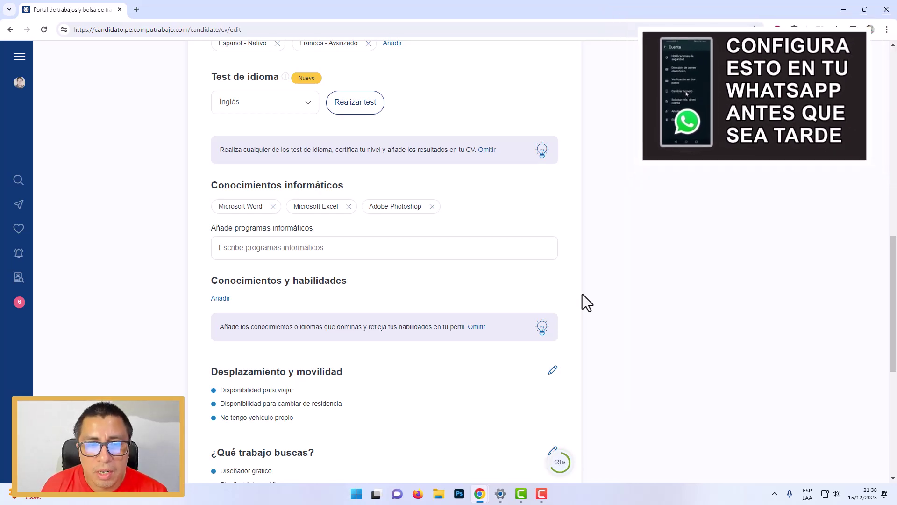
{"action": "scroll", "coordinate": [582, 294], "scroll_direction": "down", "scroll_amount": 2}
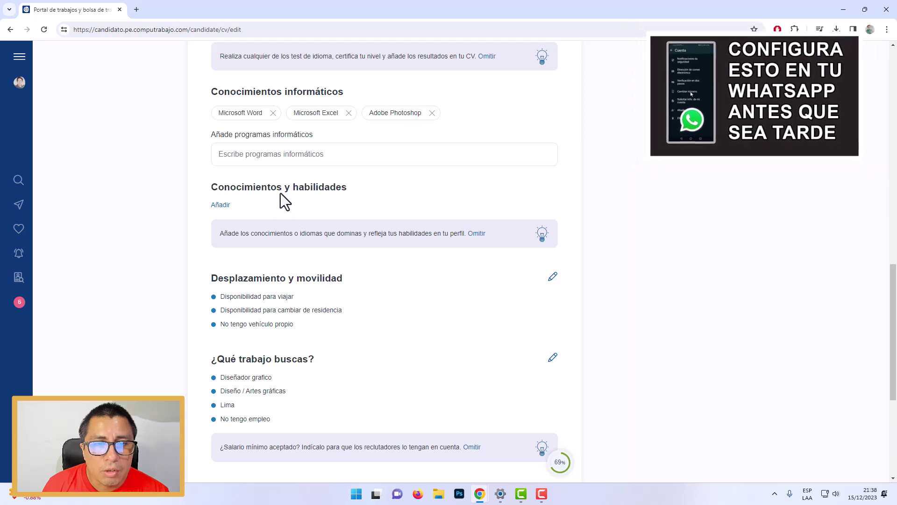
{"action": "left_click", "coordinate": [220, 206]}
{"action": "left_click", "coordinate": [274, 226]}
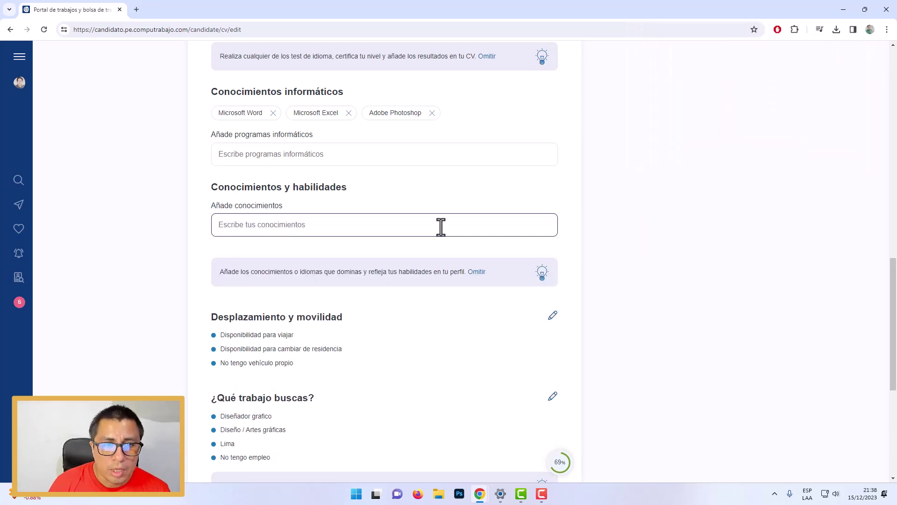
{"action": "type", "text": "O"}
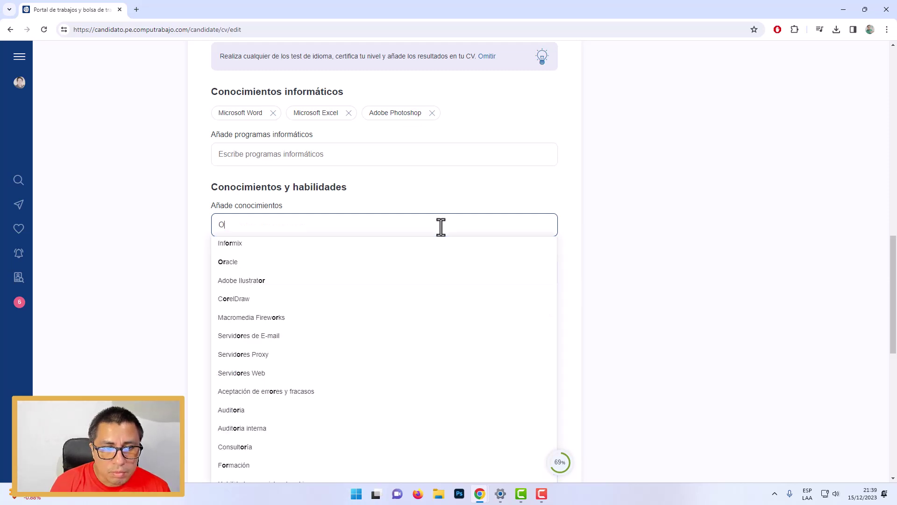
{"action": "key", "text": "BackSpace"}
{"action": "type", "text": "Ado"}
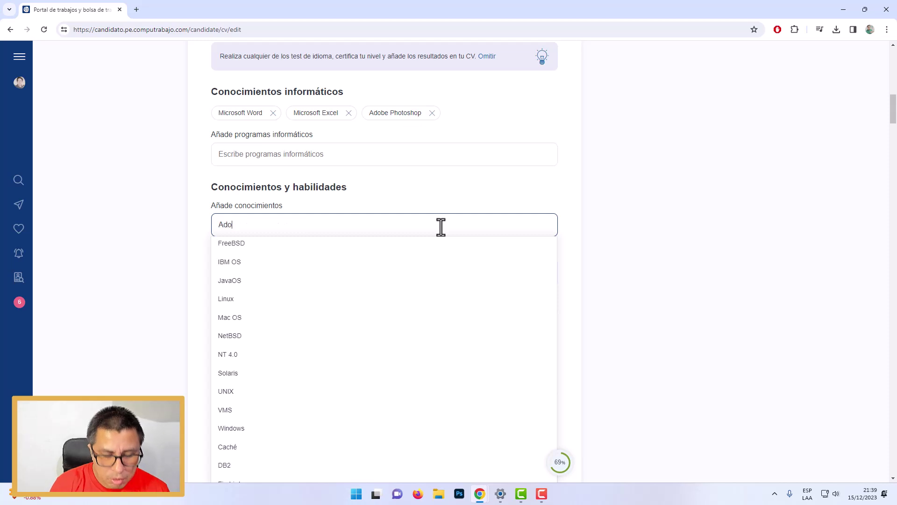
{"action": "type", "text": "be"}
{"action": "left_click", "coordinate": [290, 262]}
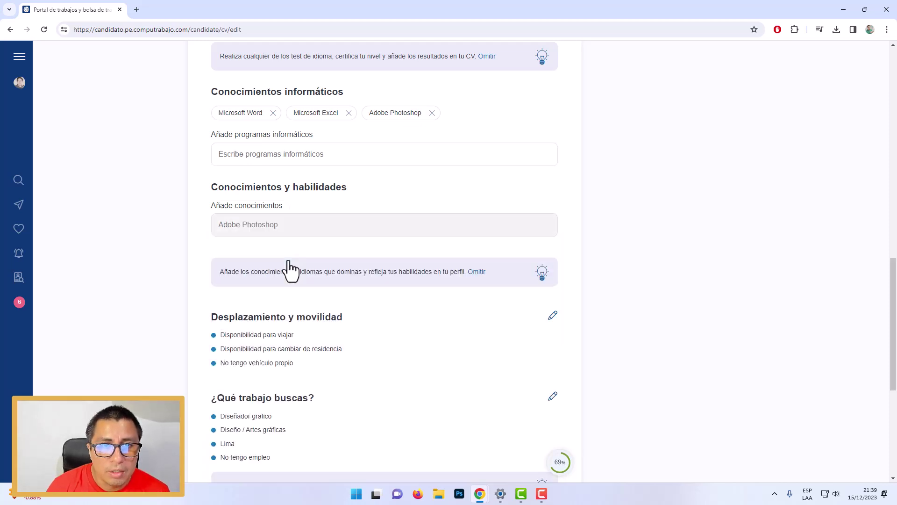
{"action": "left_click", "coordinate": [432, 113]}
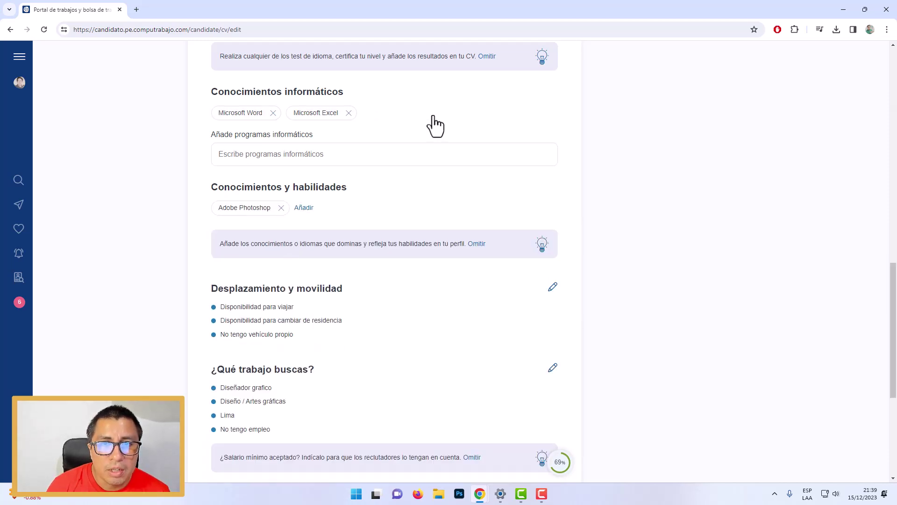
- Add Adobe Ilustrator to Conocimientos y habilidades in the CV
{"action": "left_click", "coordinate": [306, 209]}
{"action": "left_click", "coordinate": [337, 249]}
{"action": "type", "text": "adbe ill"}
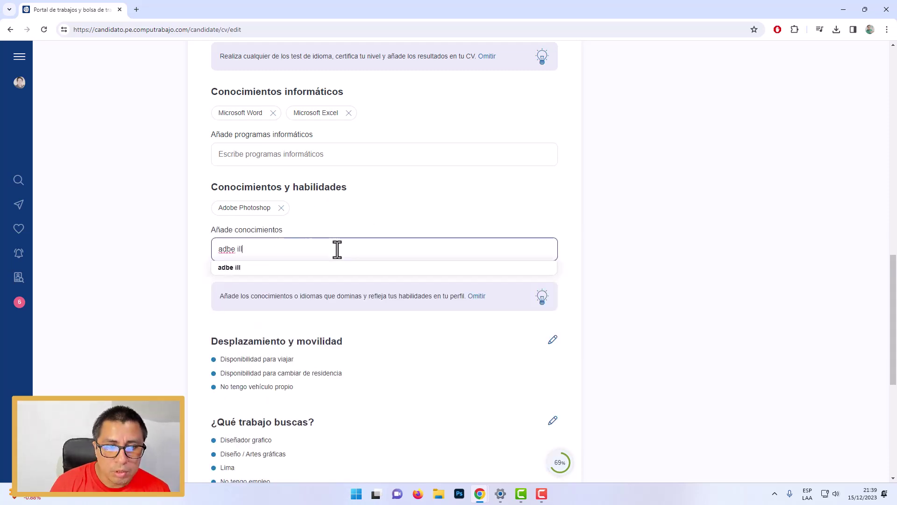
{"action": "key", "text": "ctrl+a"}
{"action": "type", "text": "adobe"}
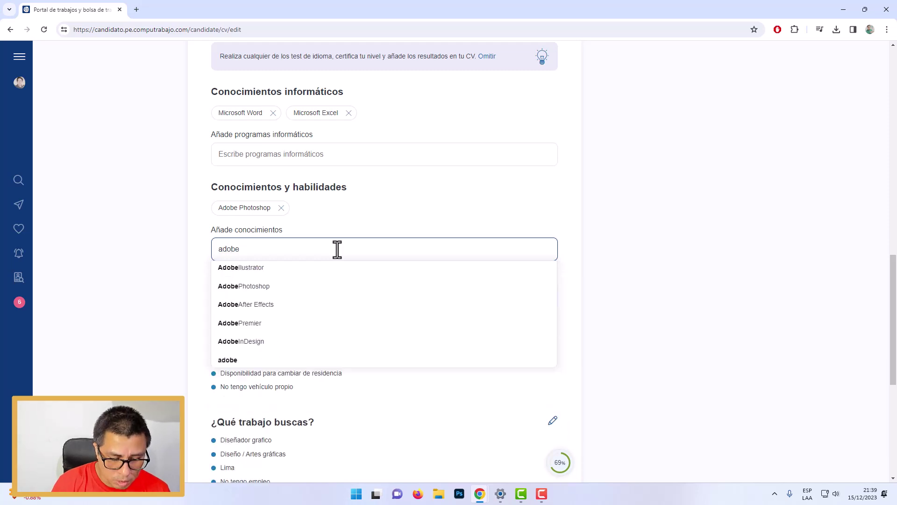
{"action": "type", "text": " ill"}
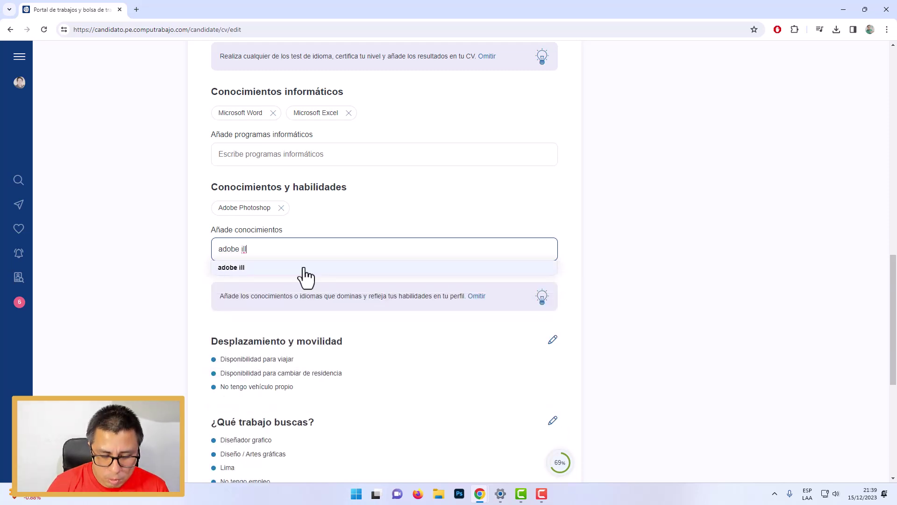
{"action": "key", "text": "BackSpace"}
{"action": "key", "text": "BackSpace"}
{"action": "left_click", "coordinate": [281, 269]}
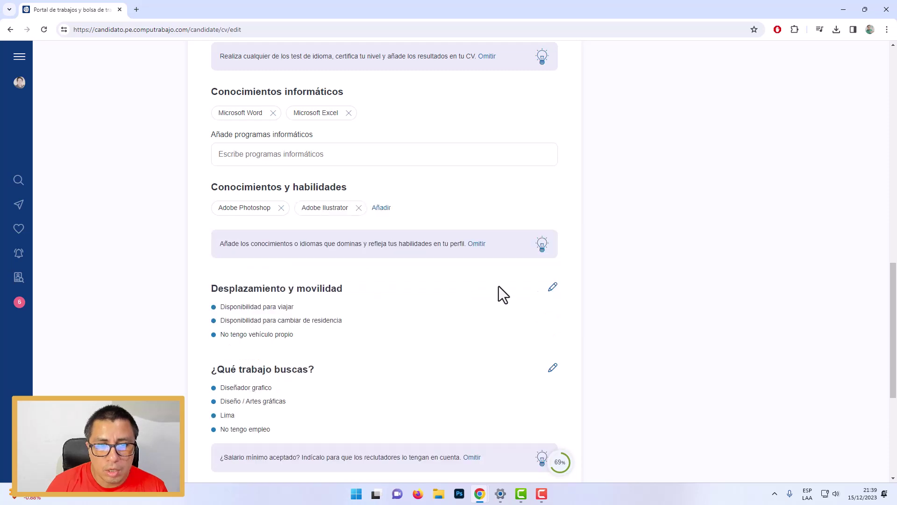
- Open the CV template designer and preview the available designs, finishing with the one that has a coloured header band
{"action": "scroll", "coordinate": [623, 346], "scroll_direction": "down", "scroll_amount": 5}
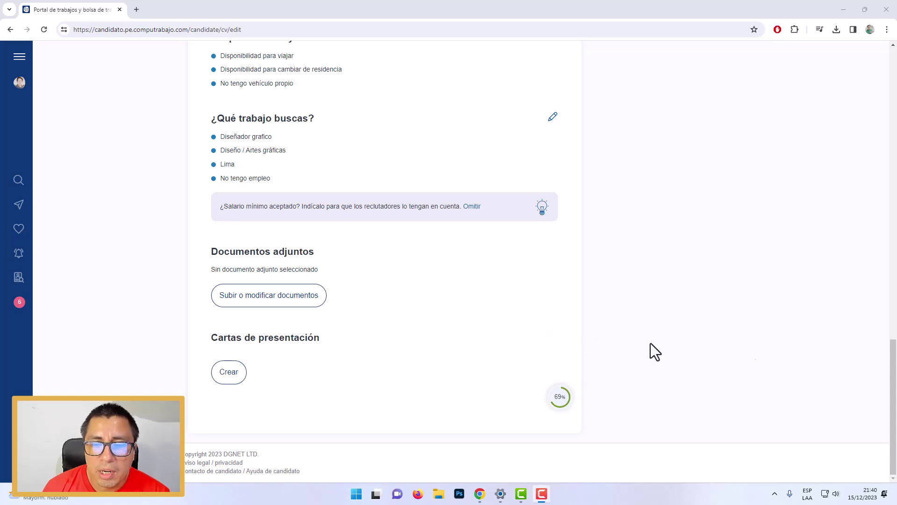
{"action": "left_click_drag", "start_coordinate": [892, 379], "coordinate": [888, 111]}
{"action": "scroll", "coordinate": [667, 271], "scroll_direction": "up", "scroll_amount": 1}
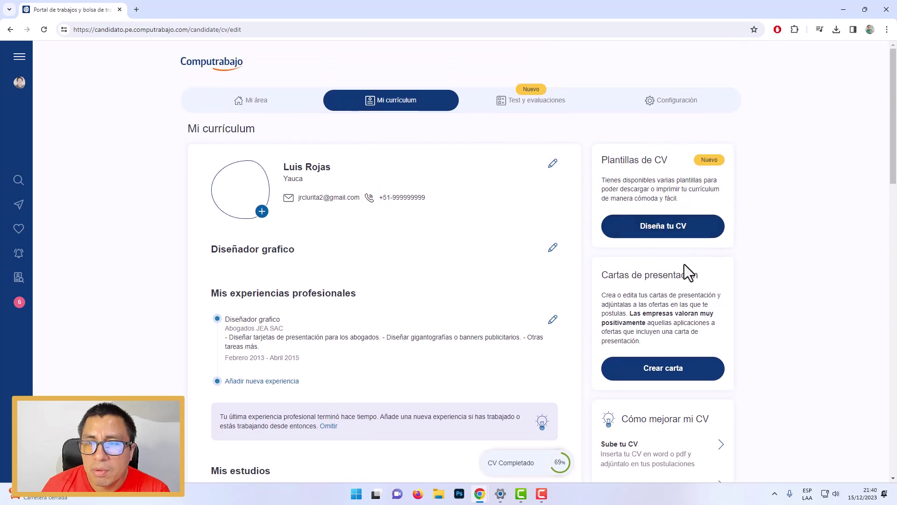
{"action": "left_click", "coordinate": [661, 226]}
{"action": "left_click", "coordinate": [676, 240]}
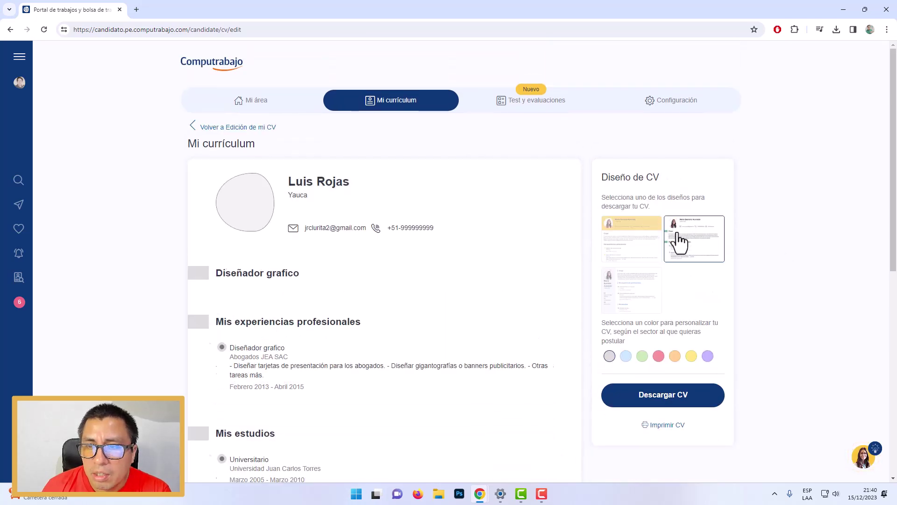
{"action": "left_click", "coordinate": [641, 295]}
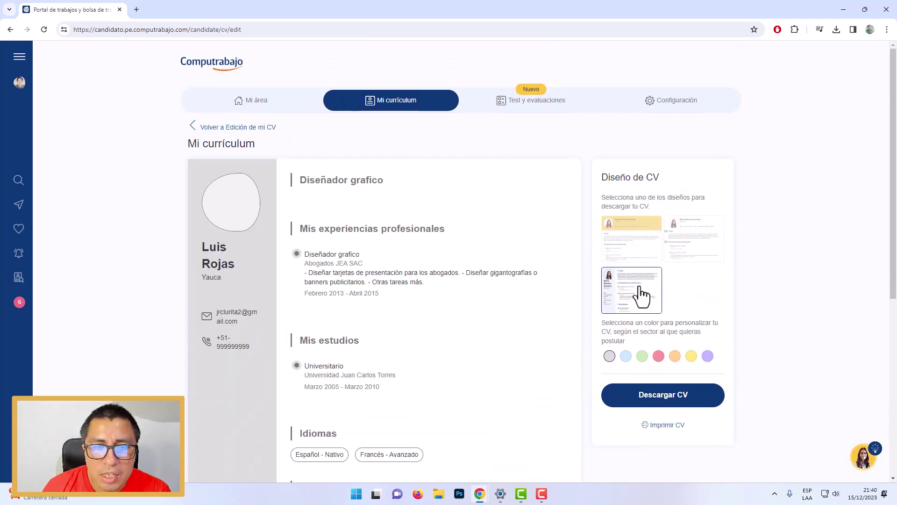
{"action": "left_click", "coordinate": [642, 246]}
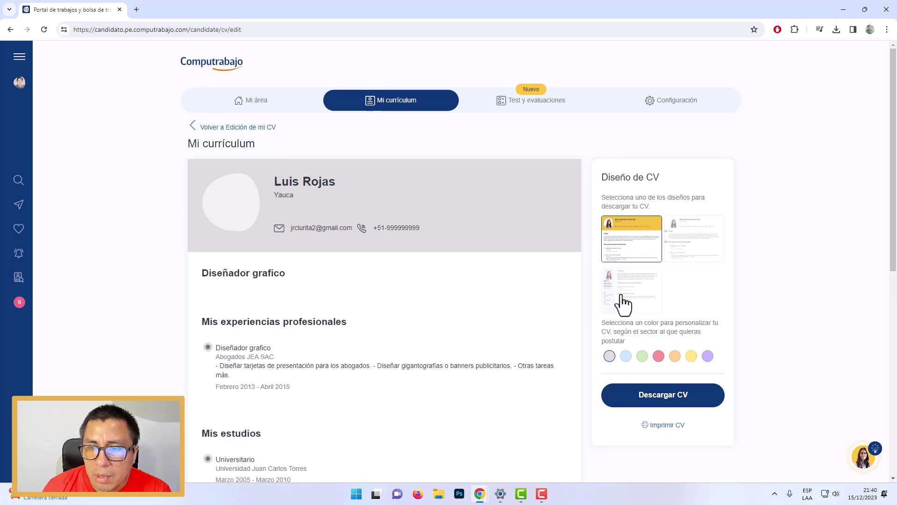
- Preview the header-band CV design in red and orange, look through it, and return to editing the CV
{"action": "left_click", "coordinate": [660, 357]}
{"action": "left_click", "coordinate": [675, 357]}
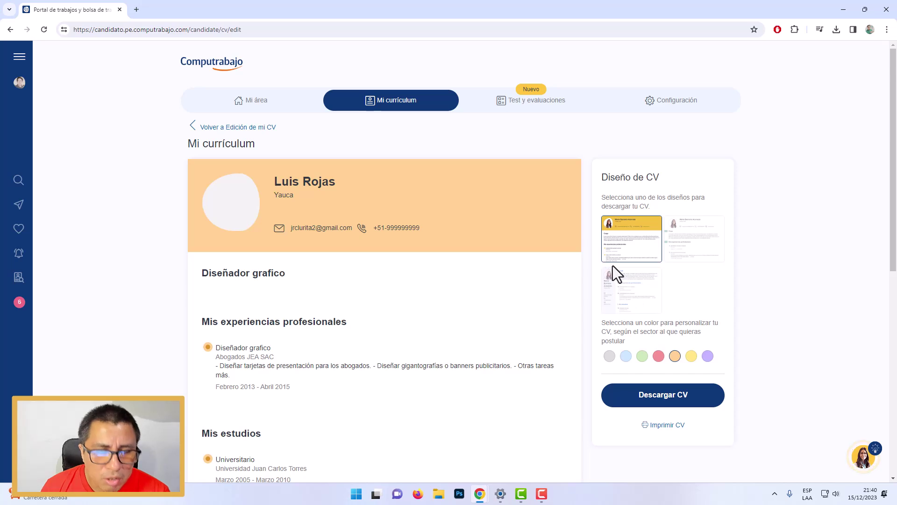
{"action": "scroll", "coordinate": [612, 266], "scroll_direction": "down", "scroll_amount": 3}
{"action": "scroll", "coordinate": [615, 275], "scroll_direction": "up", "scroll_amount": 3}
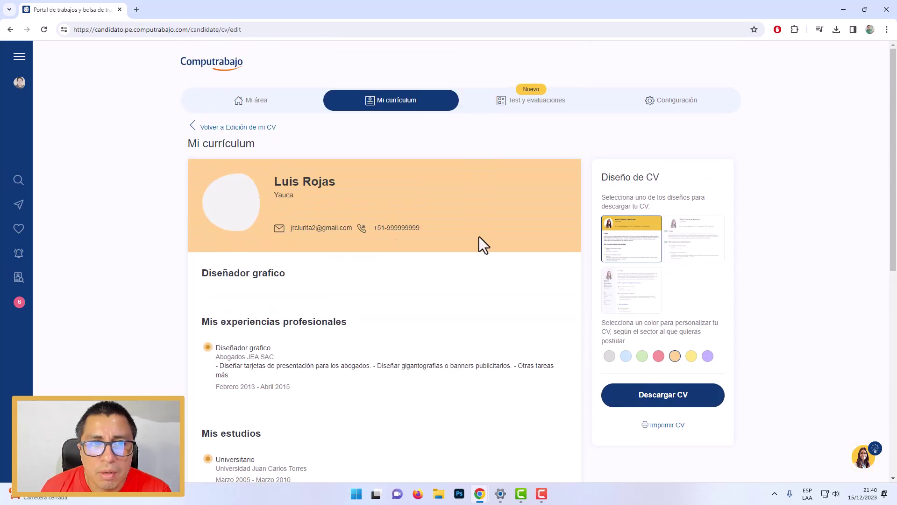
{"action": "left_click", "coordinate": [192, 126]}
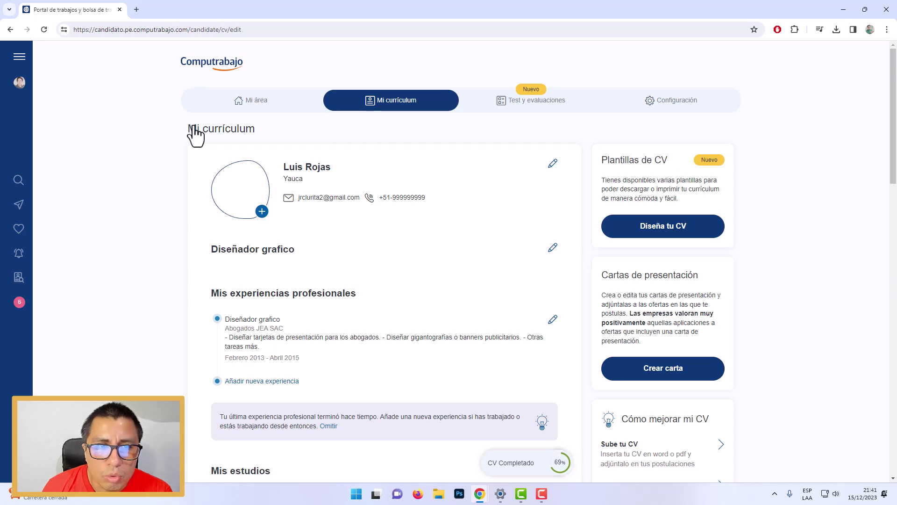
- Examine the tests offered under Test y evaluaciones and open the account's Configuración page
{"action": "left_click", "coordinate": [546, 101]}
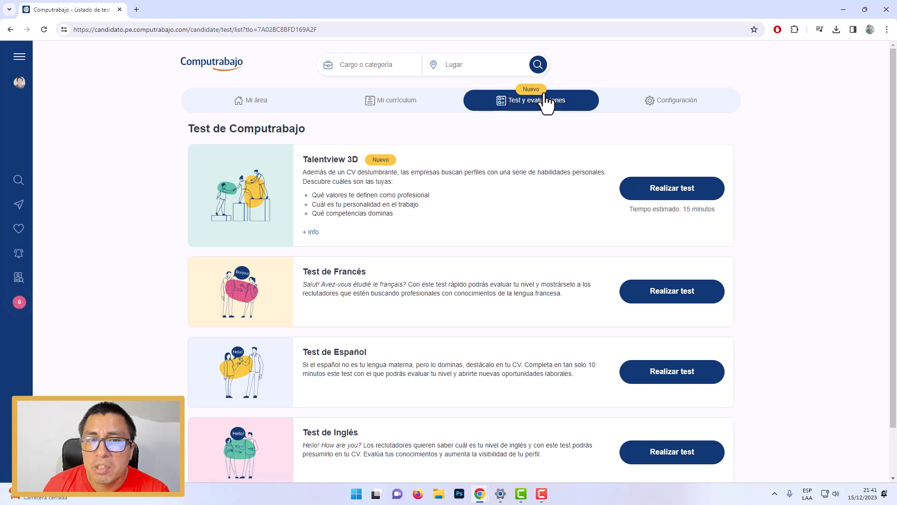
{"action": "scroll", "coordinate": [483, 234], "scroll_direction": "down", "scroll_amount": 1}
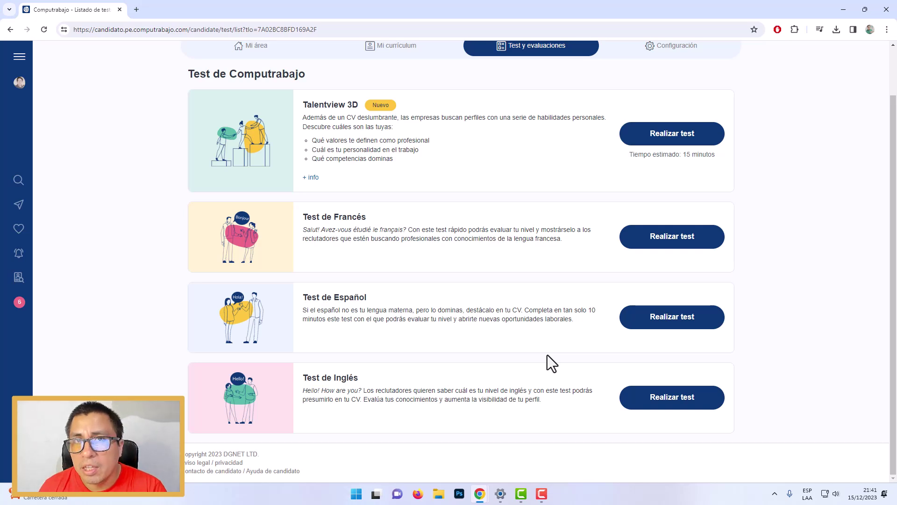
{"action": "scroll", "coordinate": [548, 356], "scroll_direction": "up", "scroll_amount": 1}
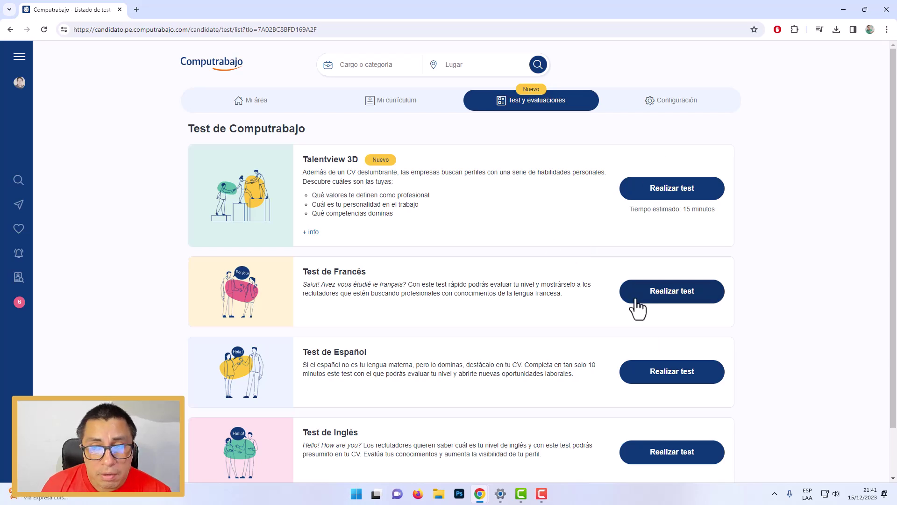
{"action": "left_click", "coordinate": [682, 111]}
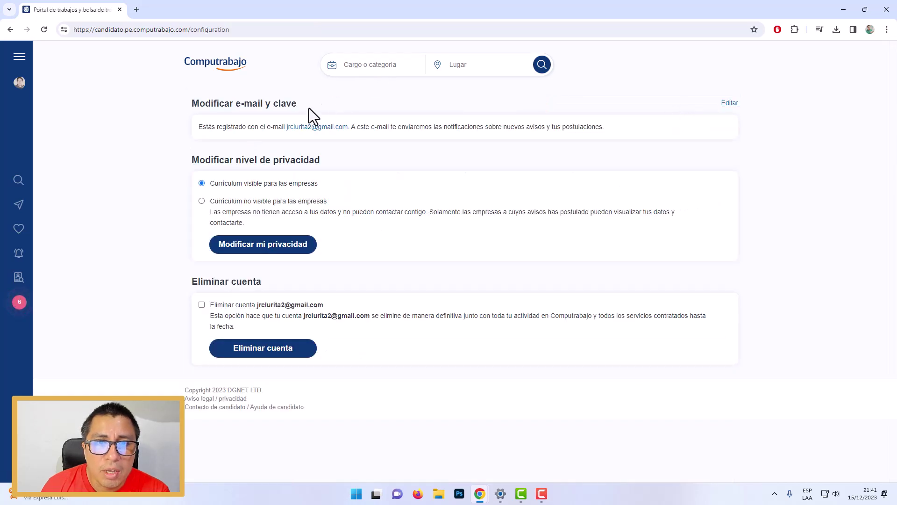
- Look over the Computrabajo home page and return to the candidate area
{"action": "left_click", "coordinate": [194, 63]}
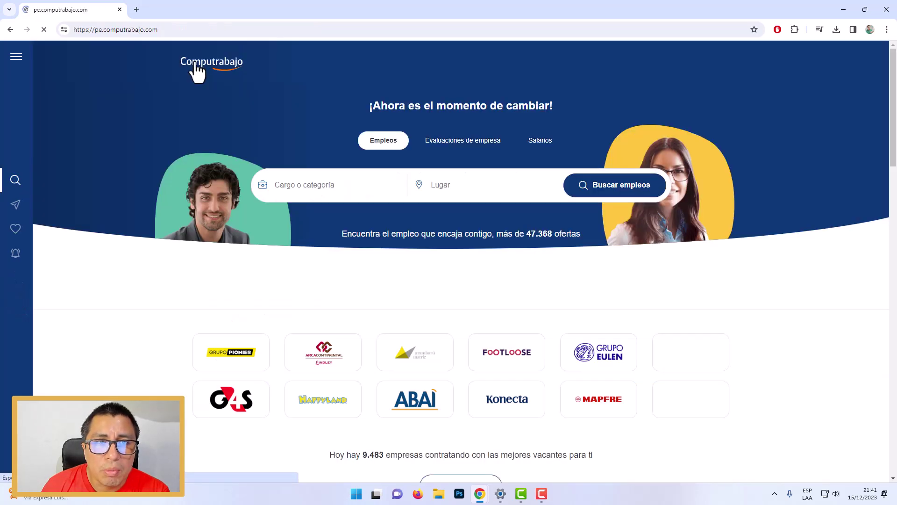
{"action": "scroll", "coordinate": [846, 355], "scroll_direction": "down", "scroll_amount": 1}
{"action": "scroll", "coordinate": [846, 355], "scroll_direction": "down", "scroll_amount": 2}
{"action": "scroll", "coordinate": [846, 354], "scroll_direction": "up", "scroll_amount": 3}
{"action": "left_click", "coordinate": [18, 83]}
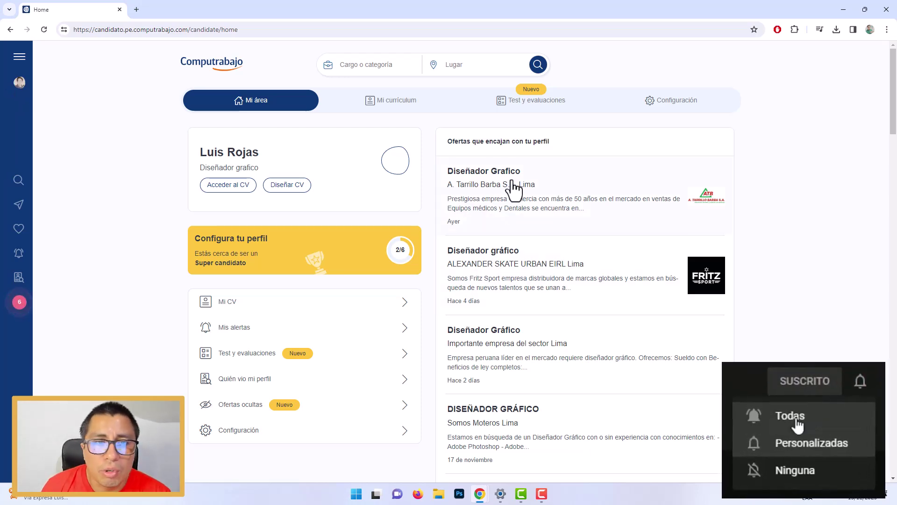
- Revisit the Mi currículum page, then go back to the candidate area and minimize the browser
{"action": "left_click", "coordinate": [392, 104]}
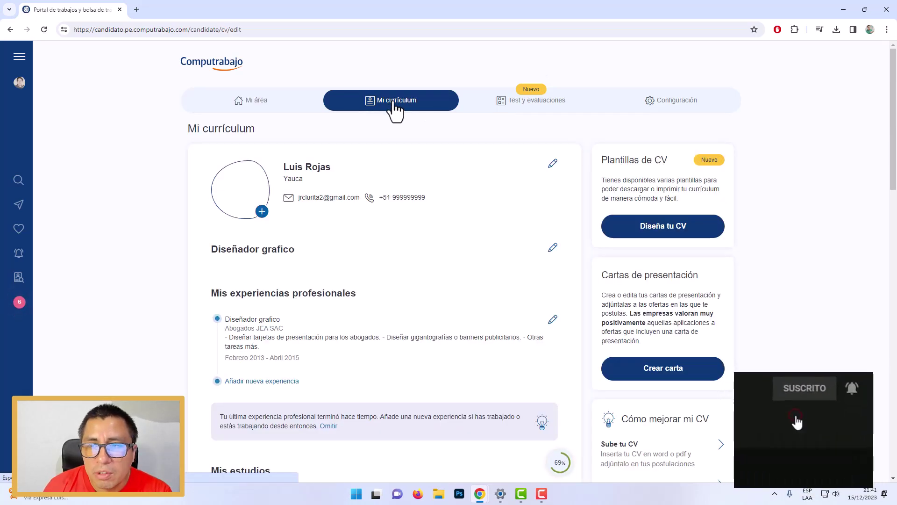
{"action": "left_click", "coordinate": [8, 31]}
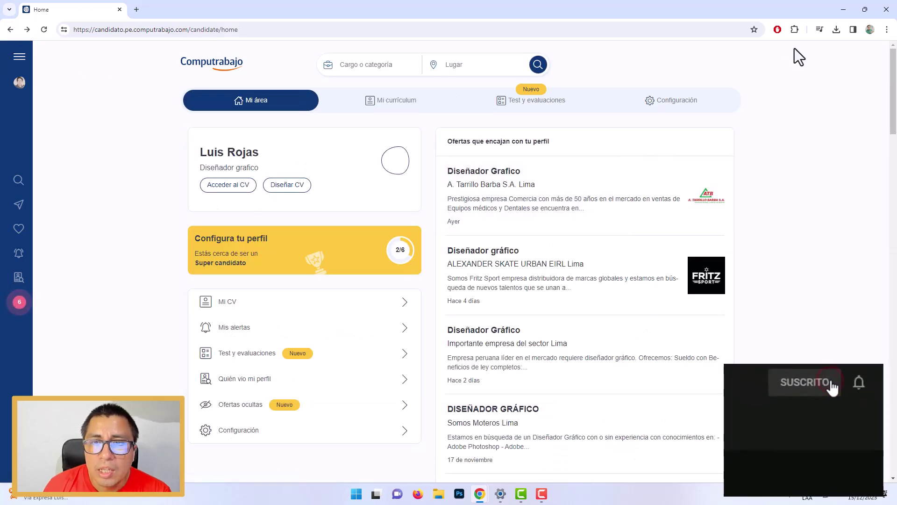
{"action": "left_click", "coordinate": [844, 5]}
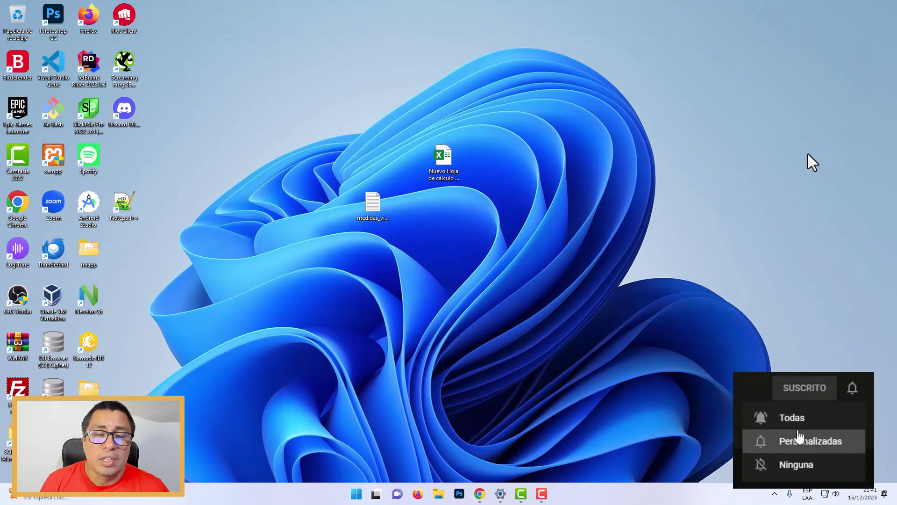